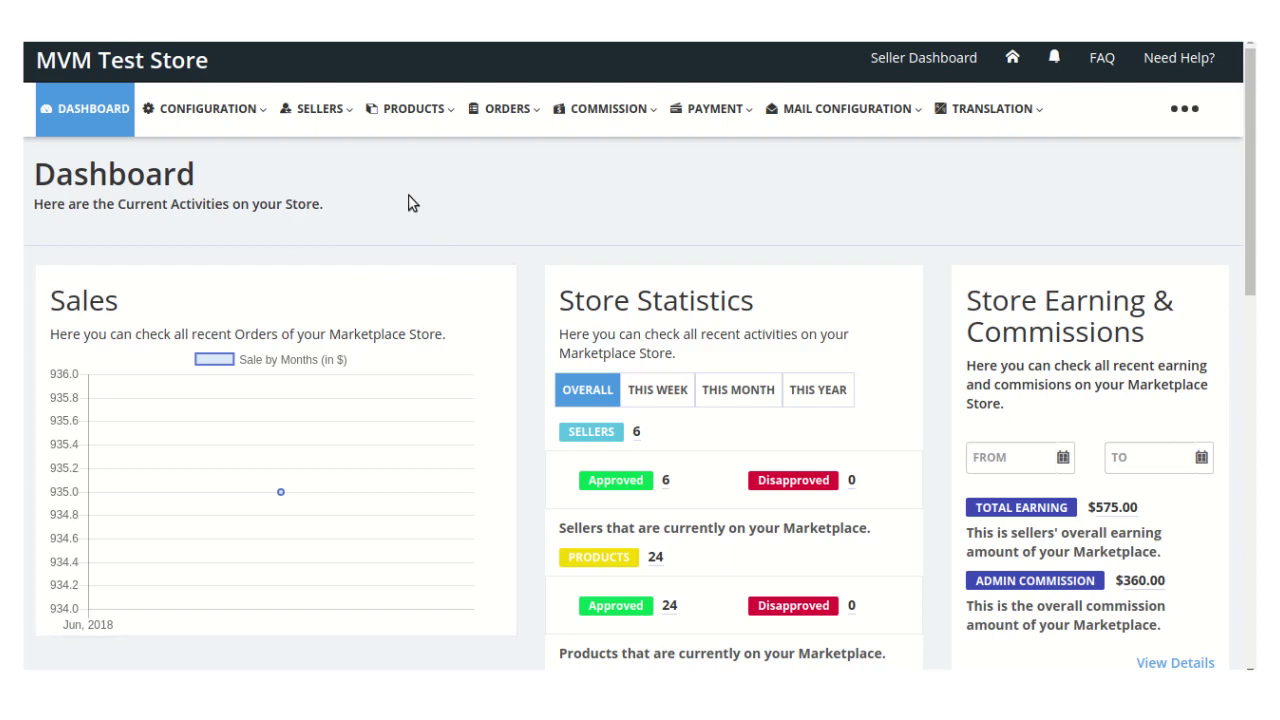
# Step: Go to the Products Listing and start adding a new product
pyautogui.click(415, 110)
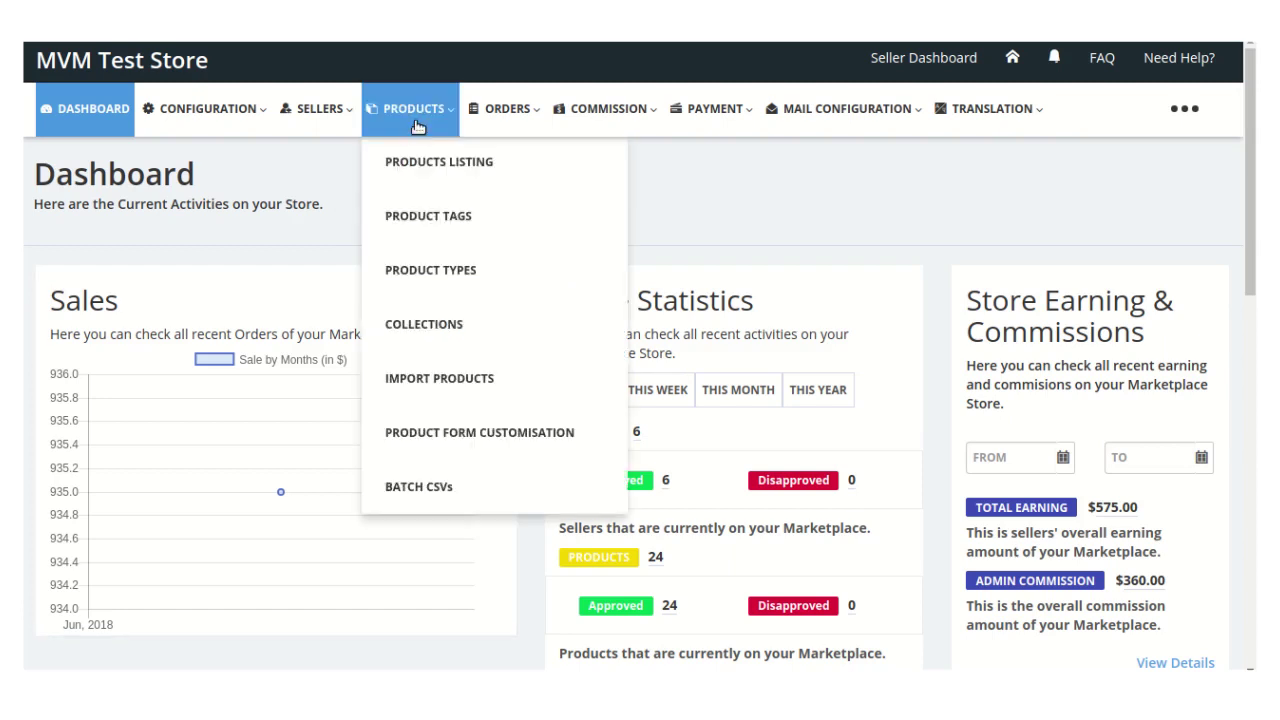
pyautogui.click(414, 173)
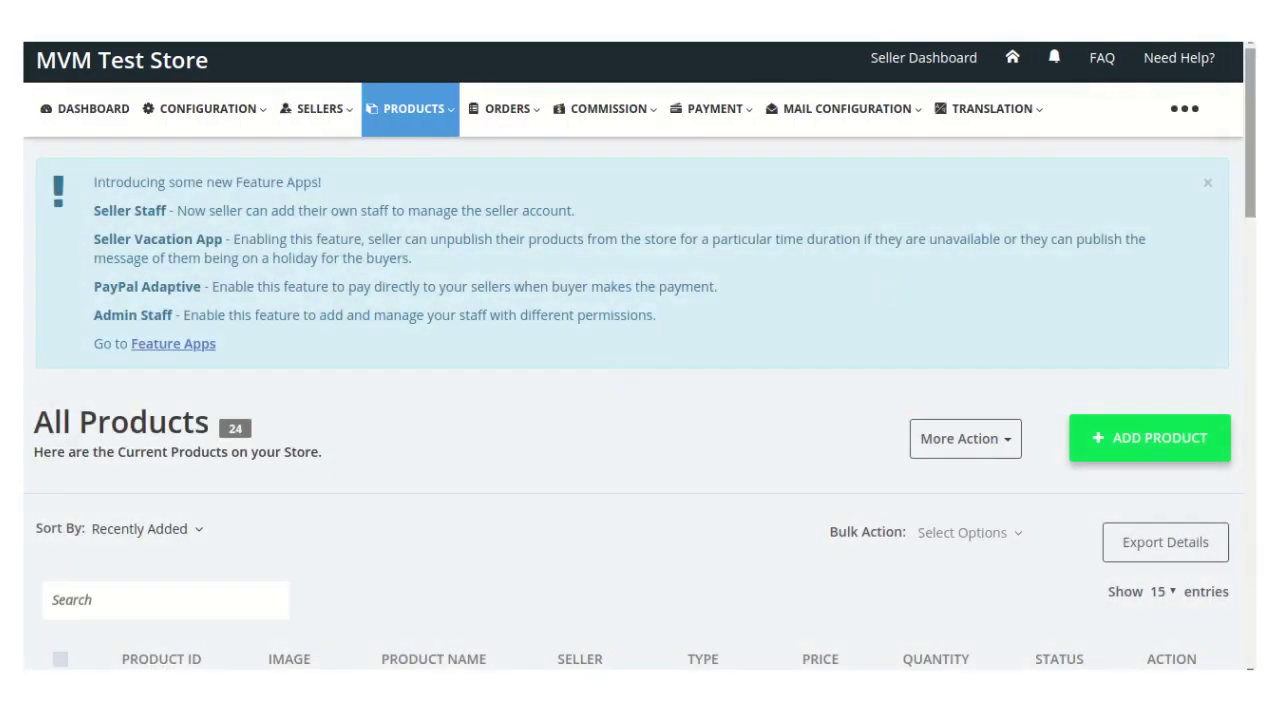
pyautogui.scroll(-3, 640, 400)
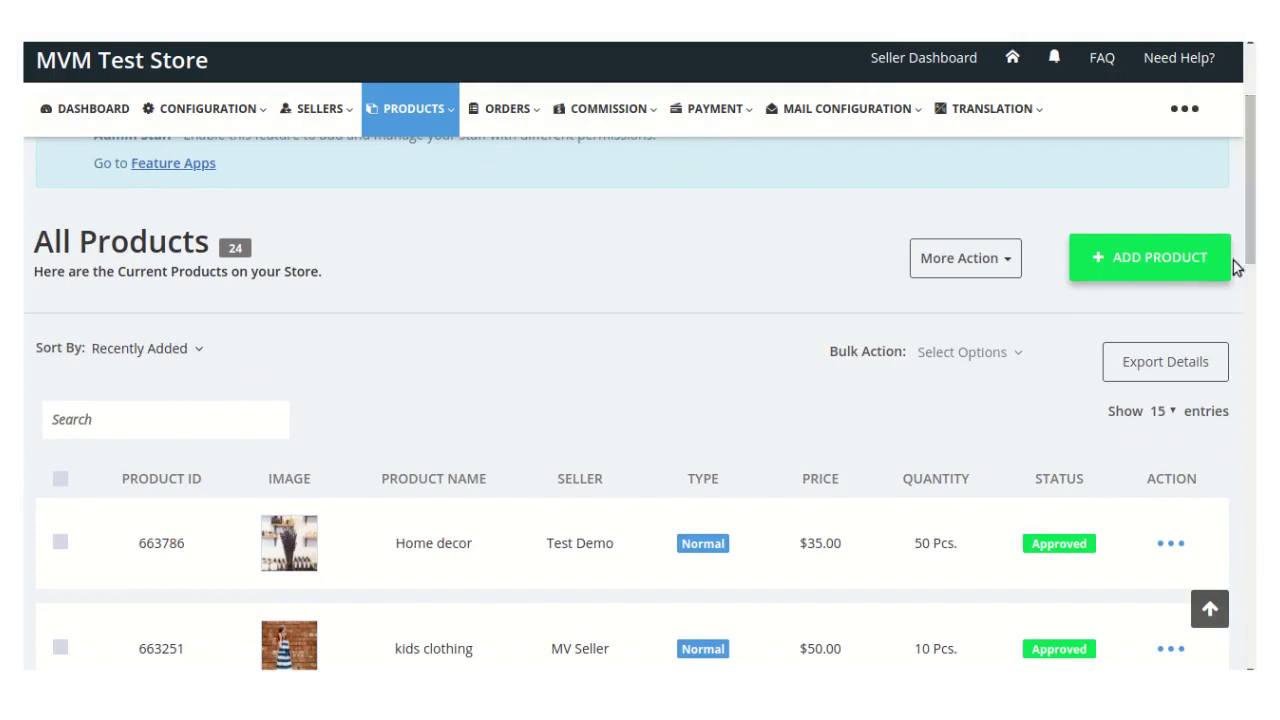
pyautogui.click(1150, 262)
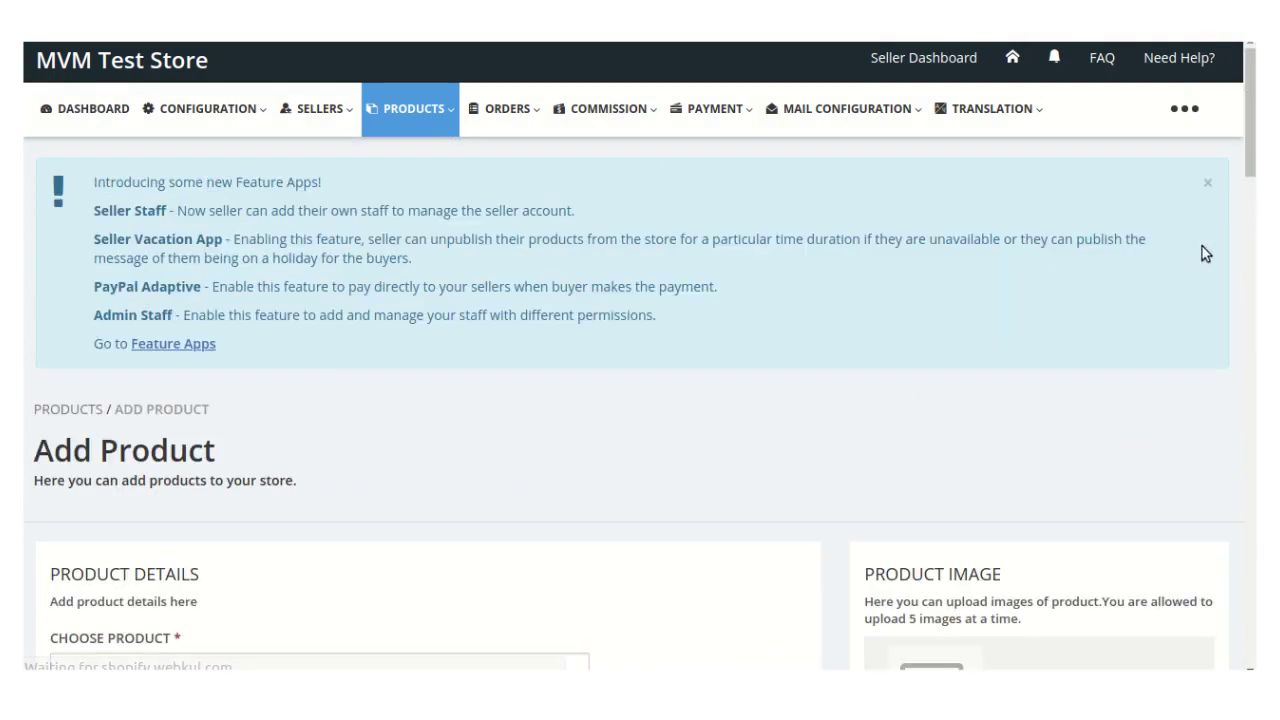
# Step: Keep Normal Product as the product kind on the Add Product form
pyautogui.scroll(-10, 640, 400)
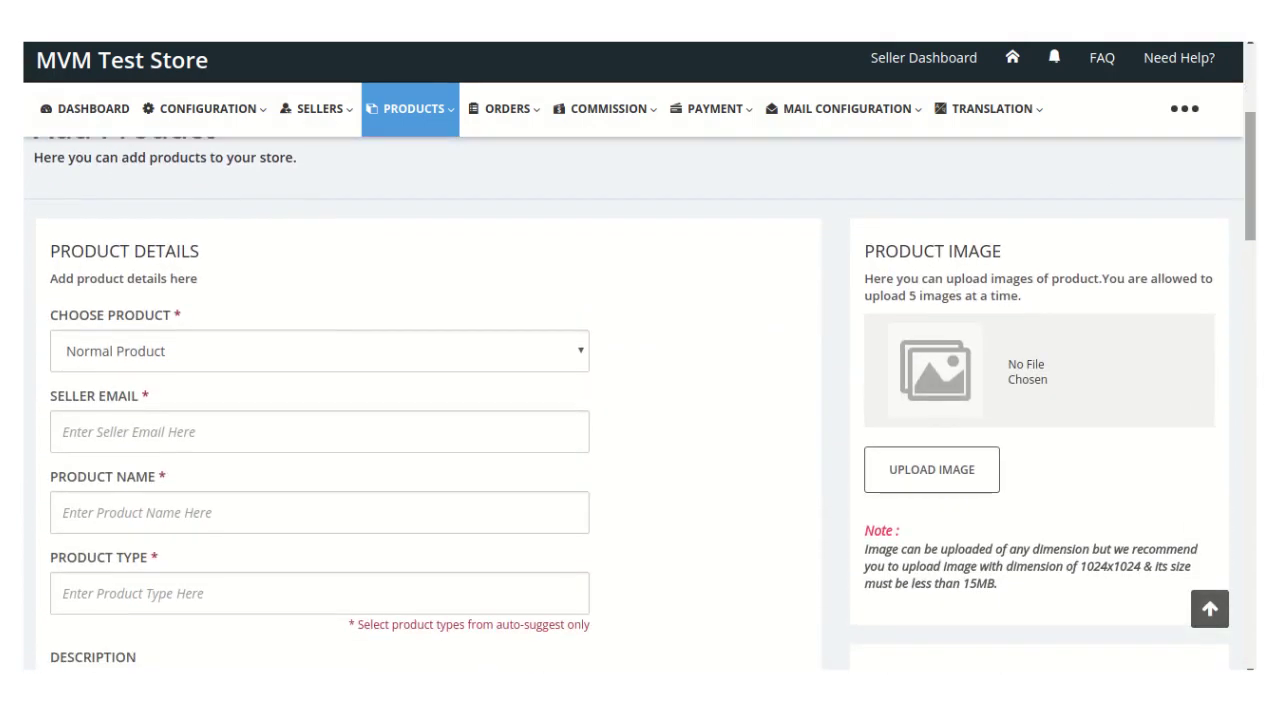
pyautogui.scroll(10, 640, 400)
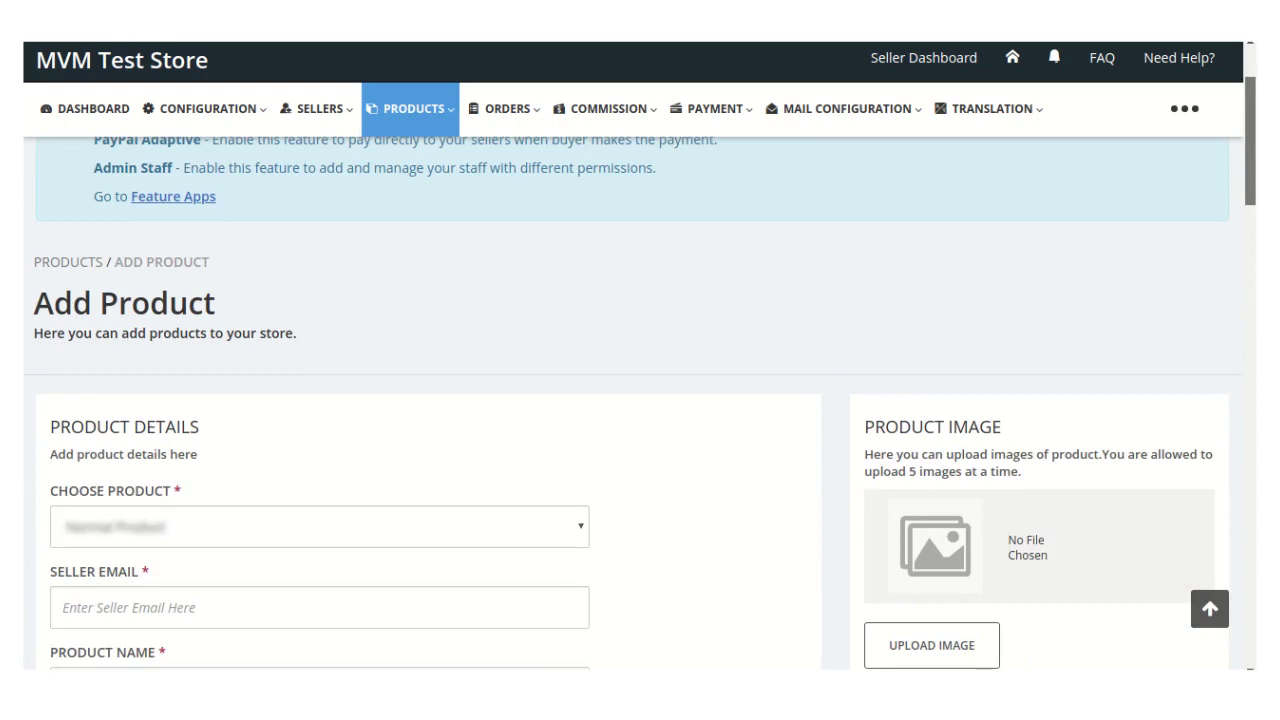
pyautogui.scroll(-1, 640, 400)
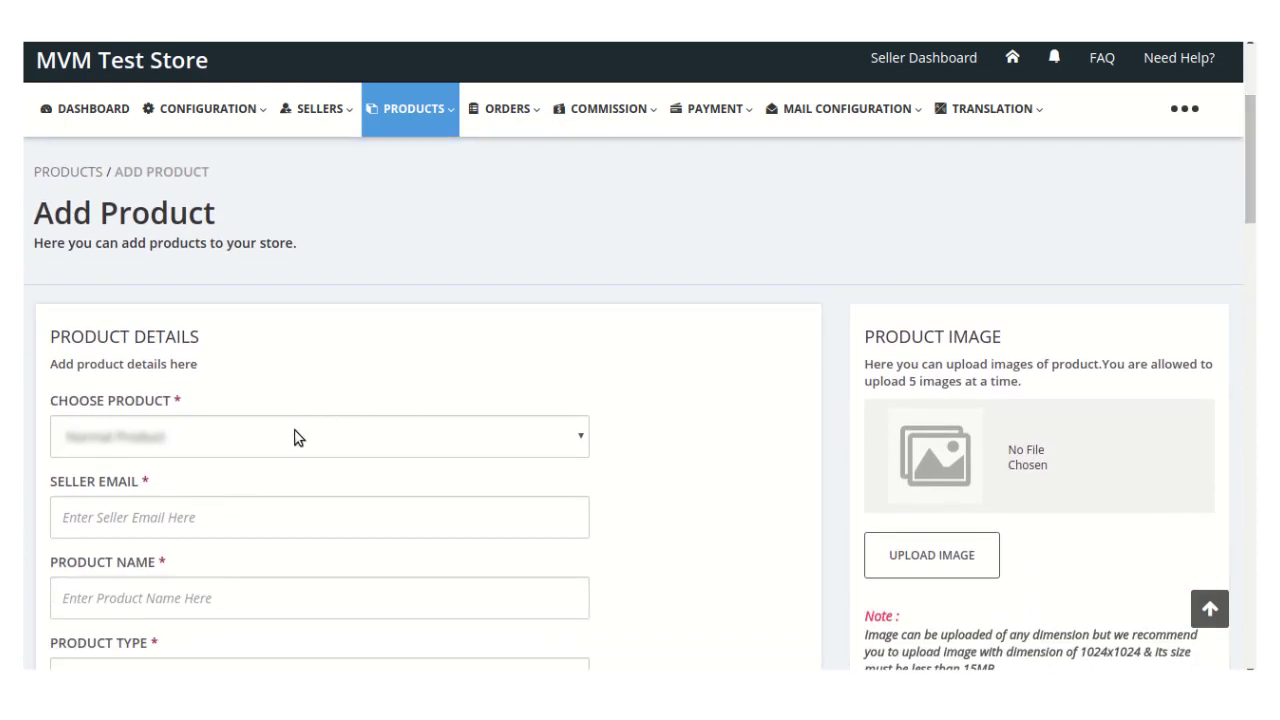
pyautogui.click(152, 435)
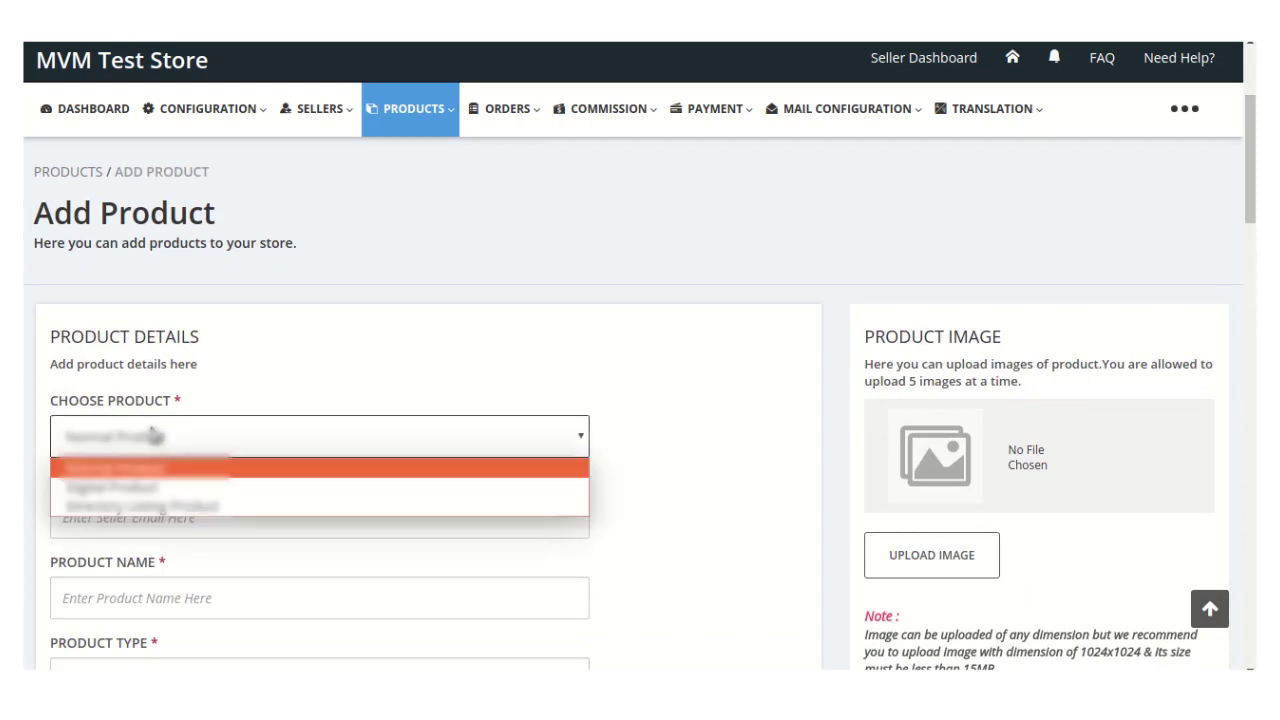
pyautogui.click(121, 470)
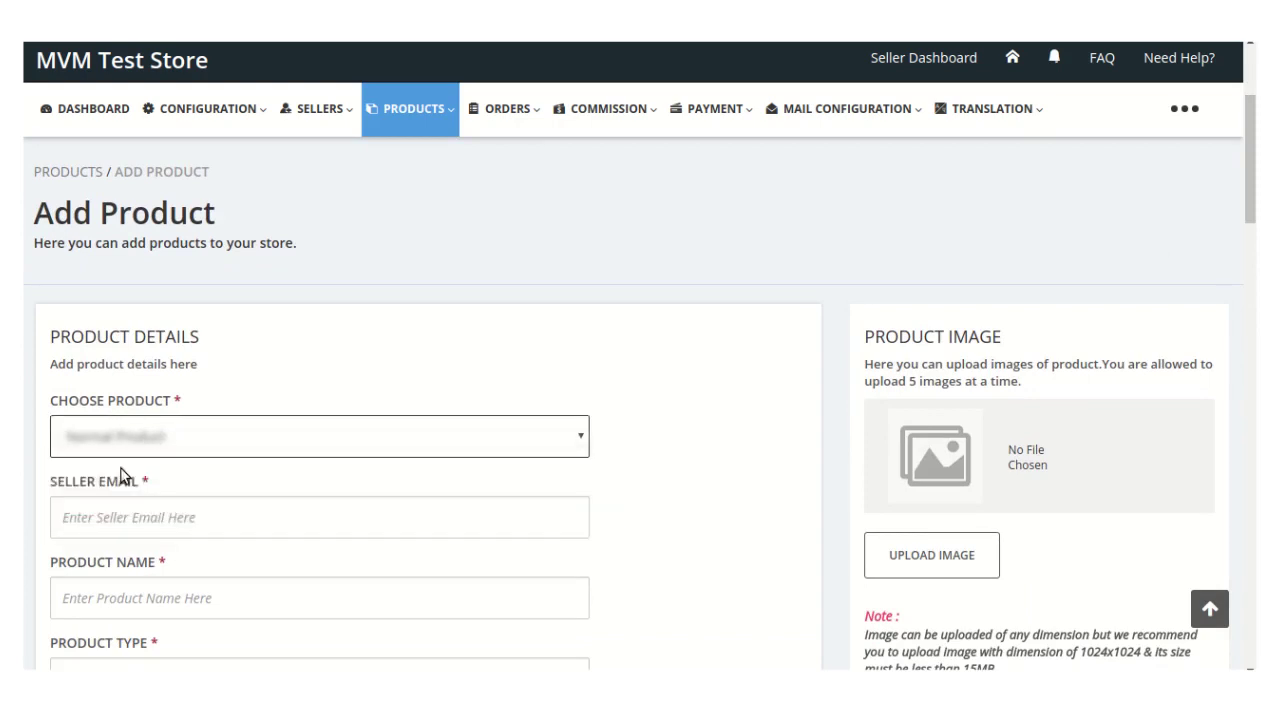
# Step: Assign the product to a seller by picking the seller's e-mail from the suggestions
pyautogui.click(194, 512)
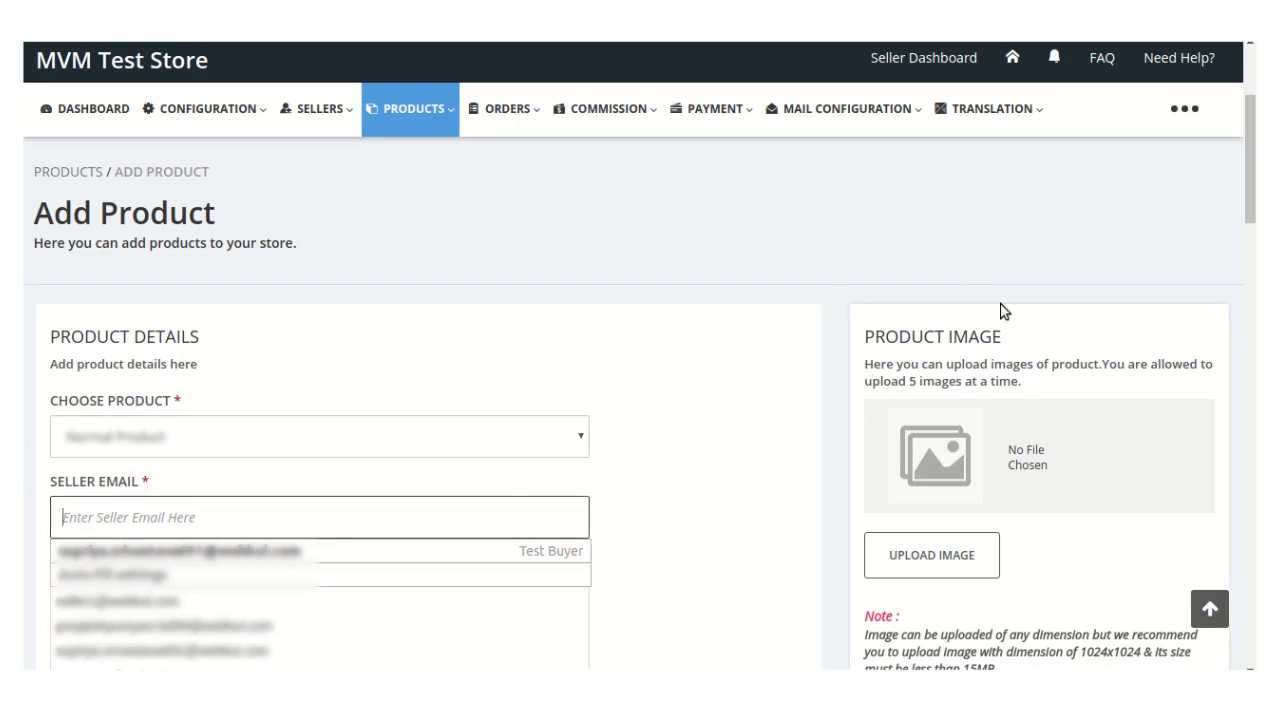
pyautogui.scroll(-2, 886, 263)
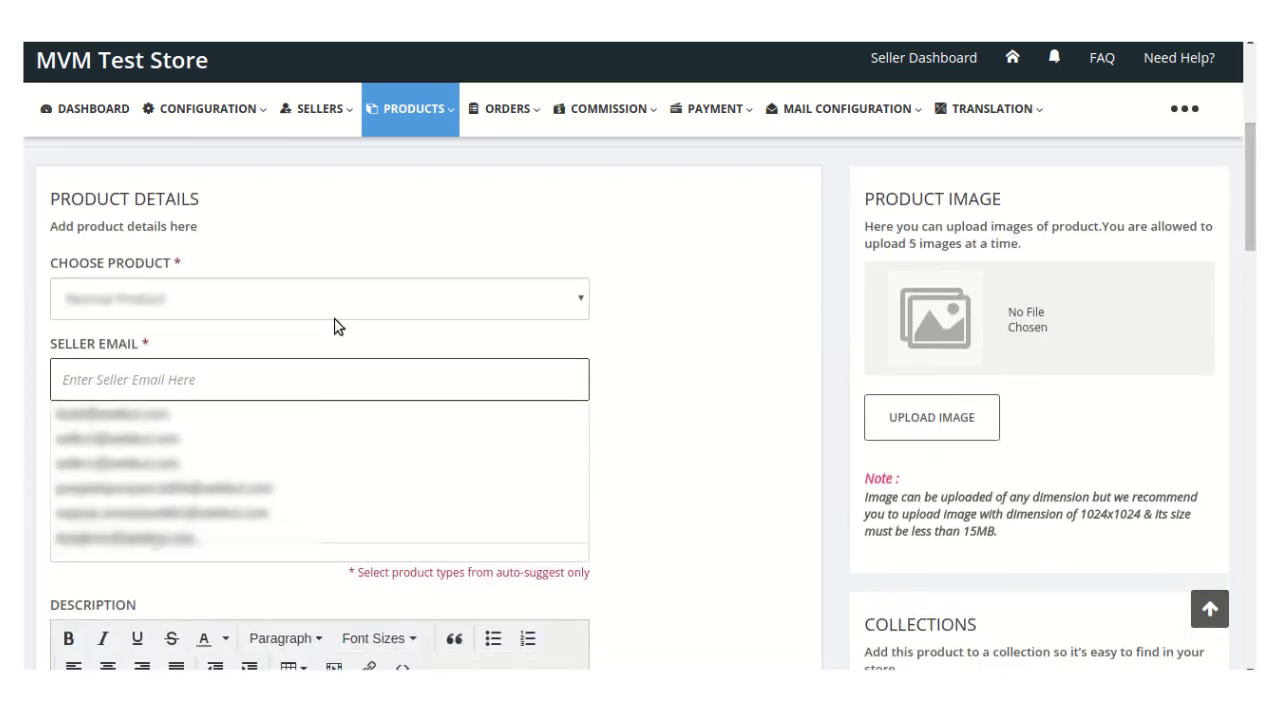
pyautogui.write('s')
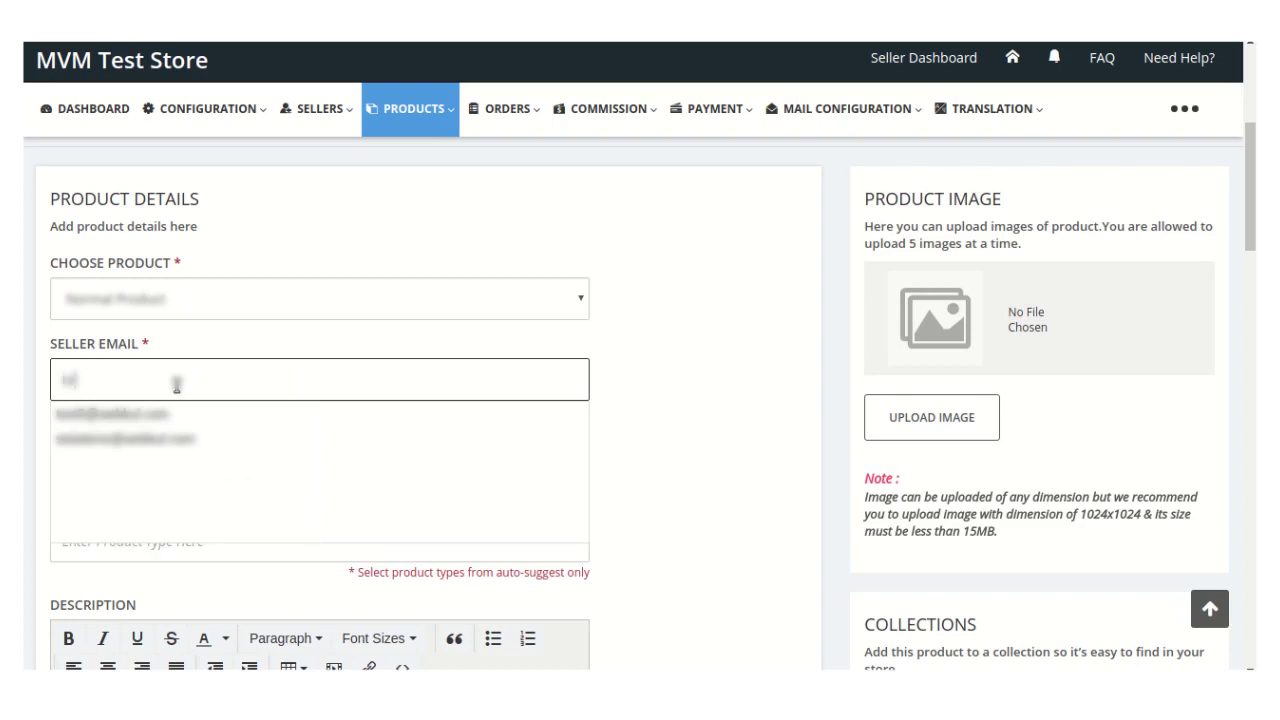
pyautogui.click(157, 447)
# Step: Name the product Test567 and set its product type to Clothes
pyautogui.click(160, 467)
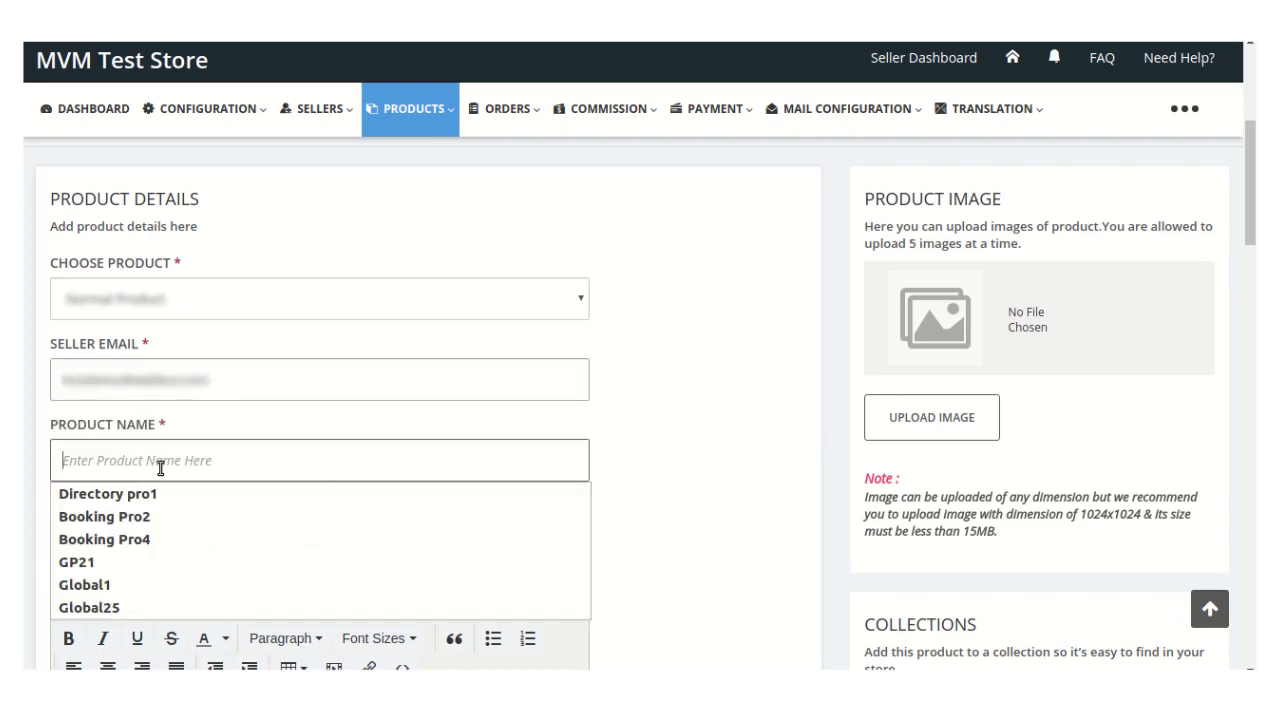
pyautogui.write('Test567')
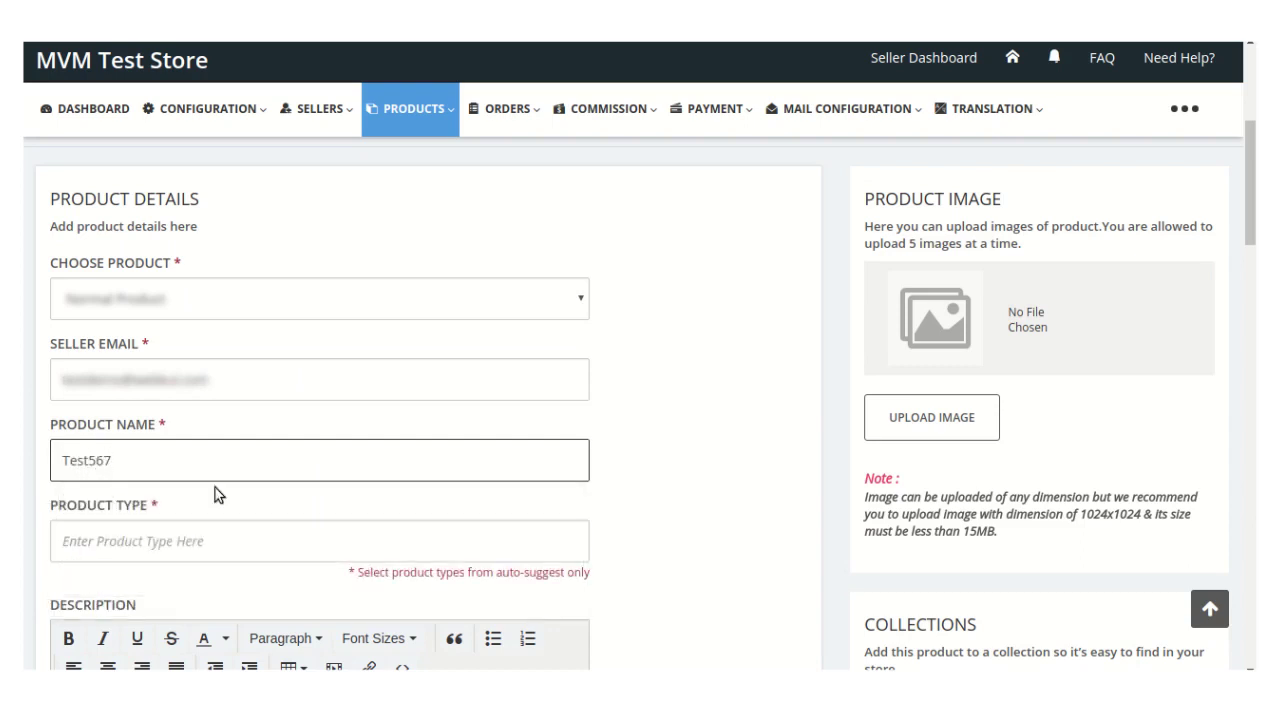
pyautogui.click(151, 540)
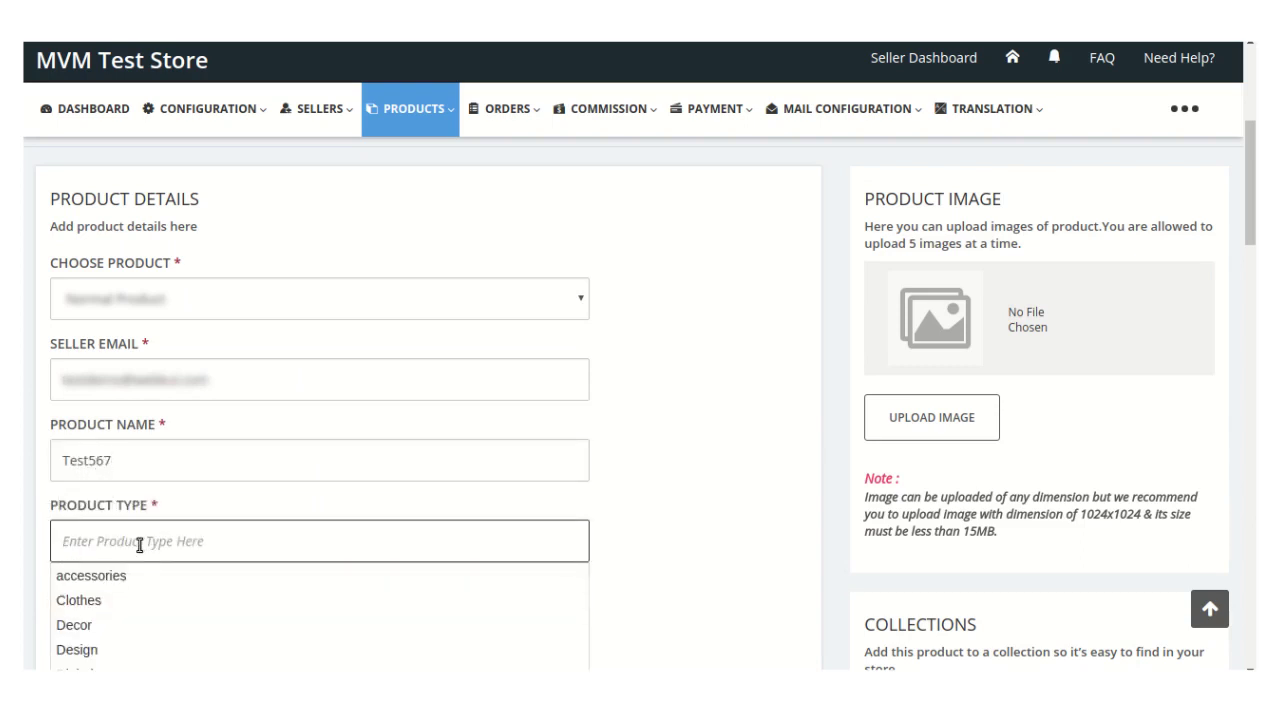
pyautogui.click(110, 604)
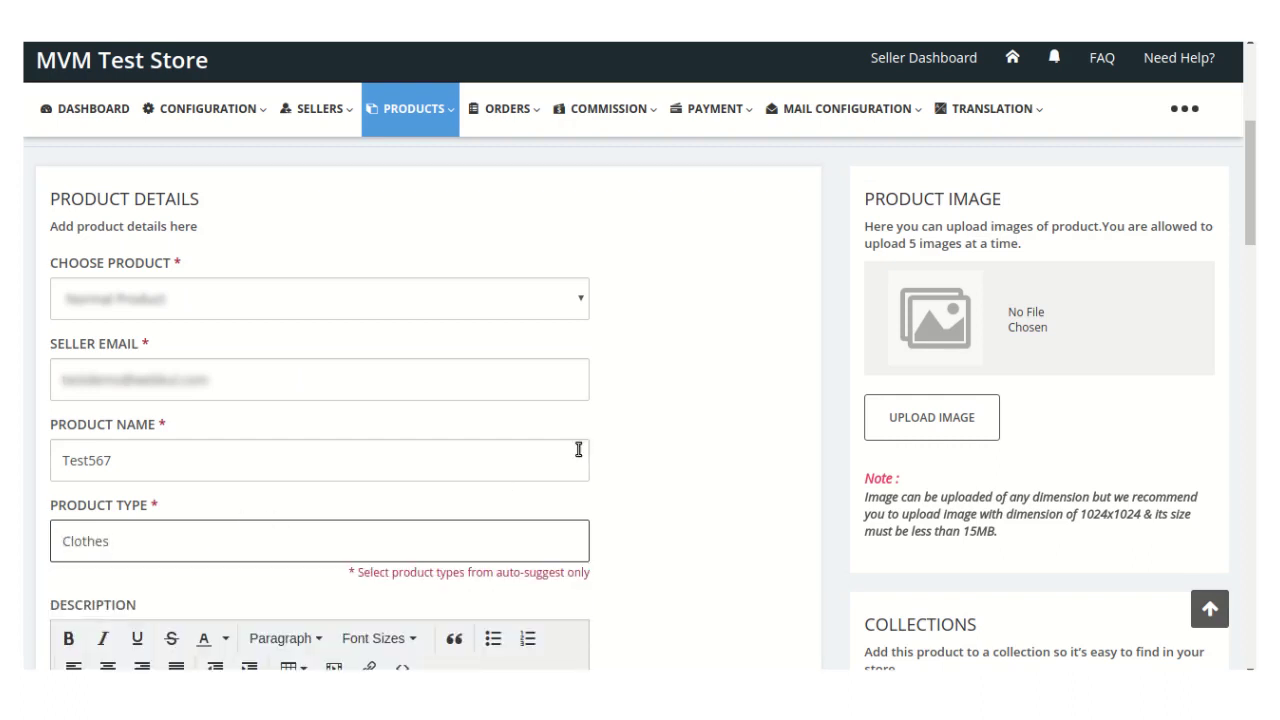
# Step: Tag the product clothes and Test, dropping a stray Food tag, and enter ABC as policy
pyautogui.scroll(-1, 1250, 180)
pyautogui.scroll(-3, 558, 521)
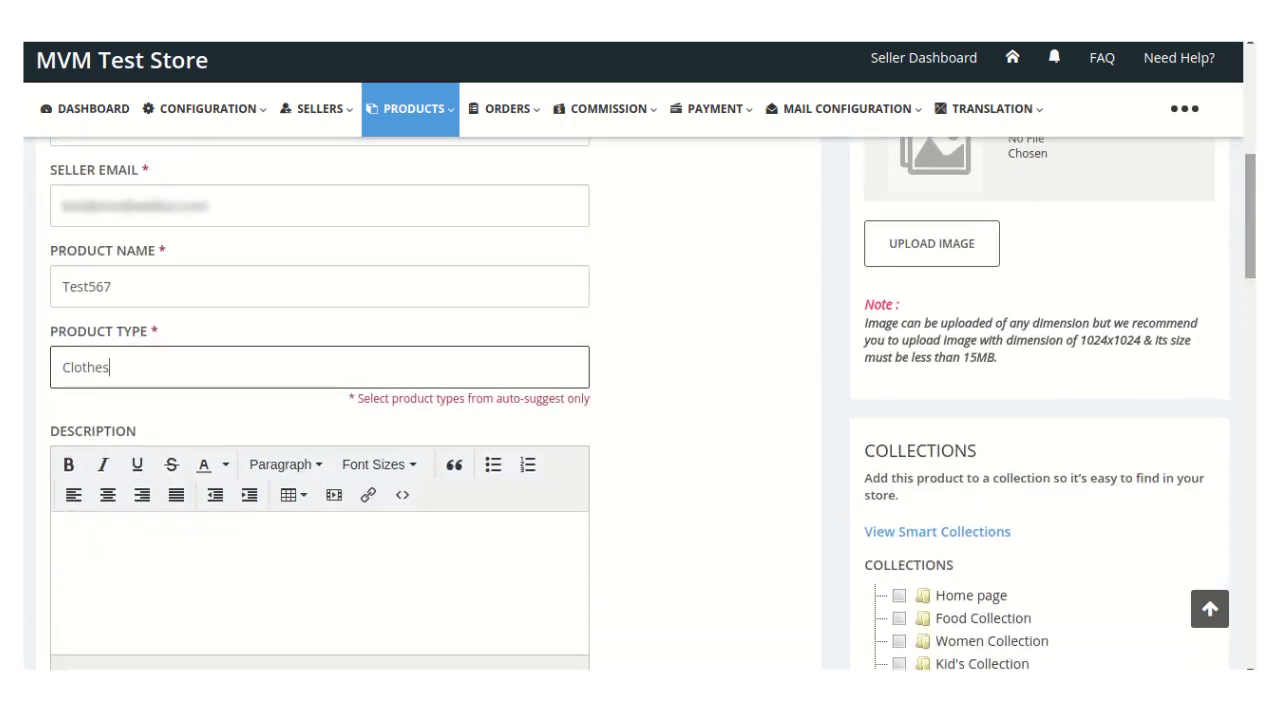
pyautogui.click(231, 528)
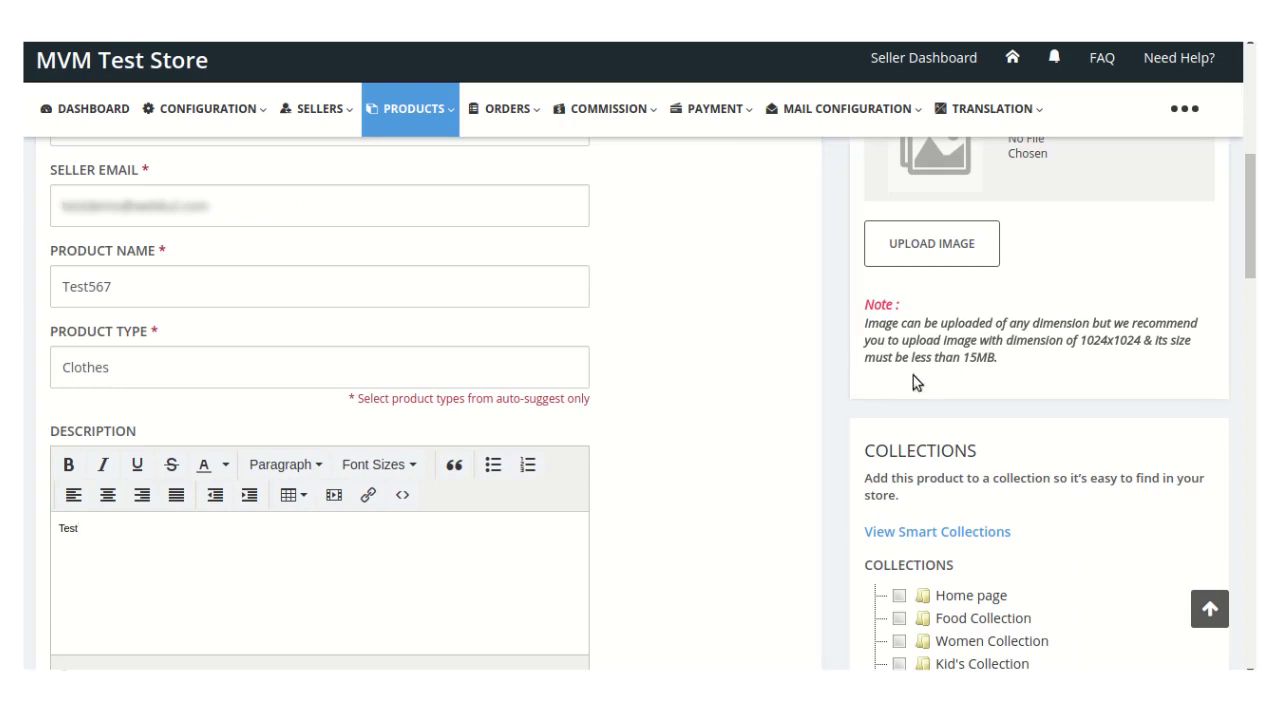
pyautogui.scroll(-4, 920, 380)
pyautogui.scroll(-4, 443, 380)
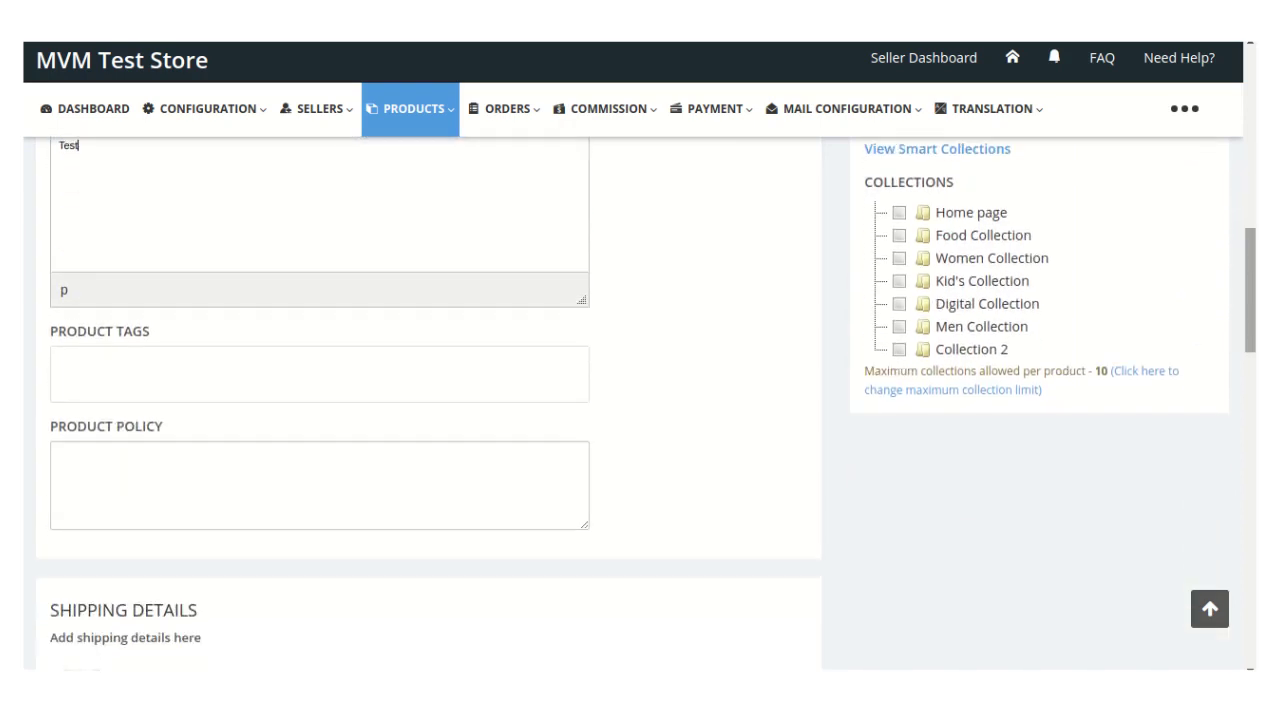
pyautogui.click(252, 383)
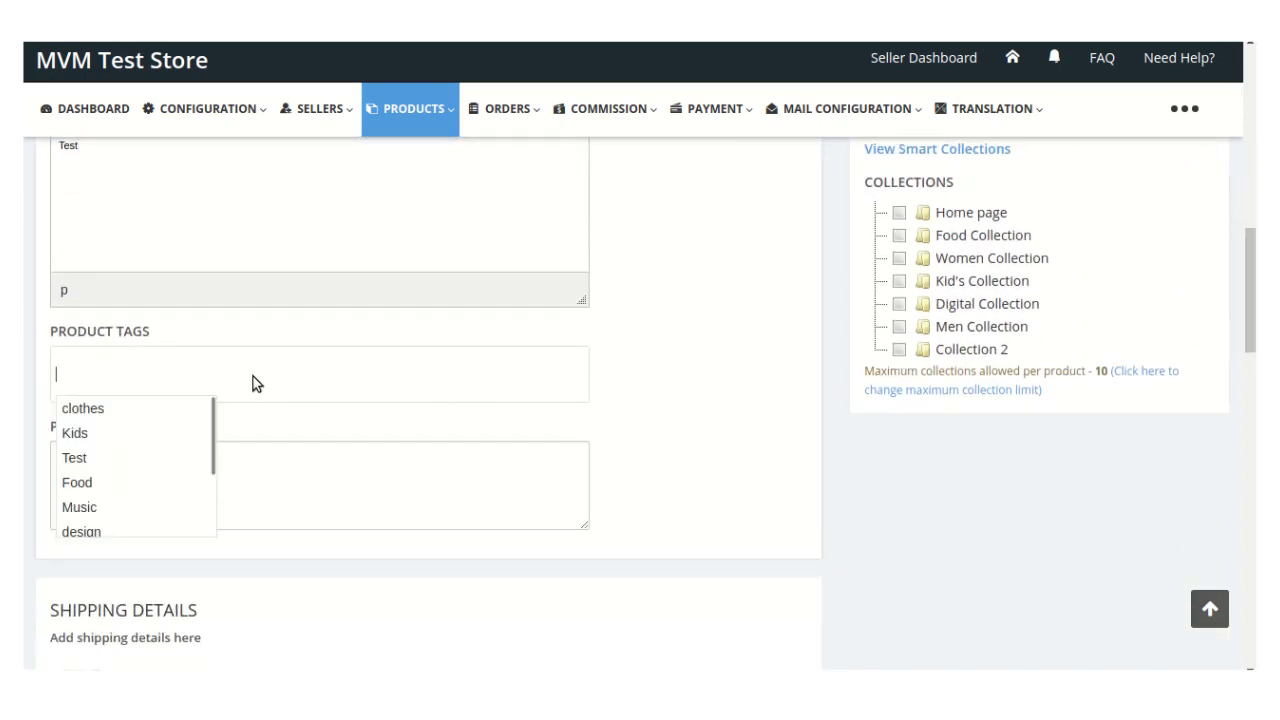
pyautogui.click(106, 414)
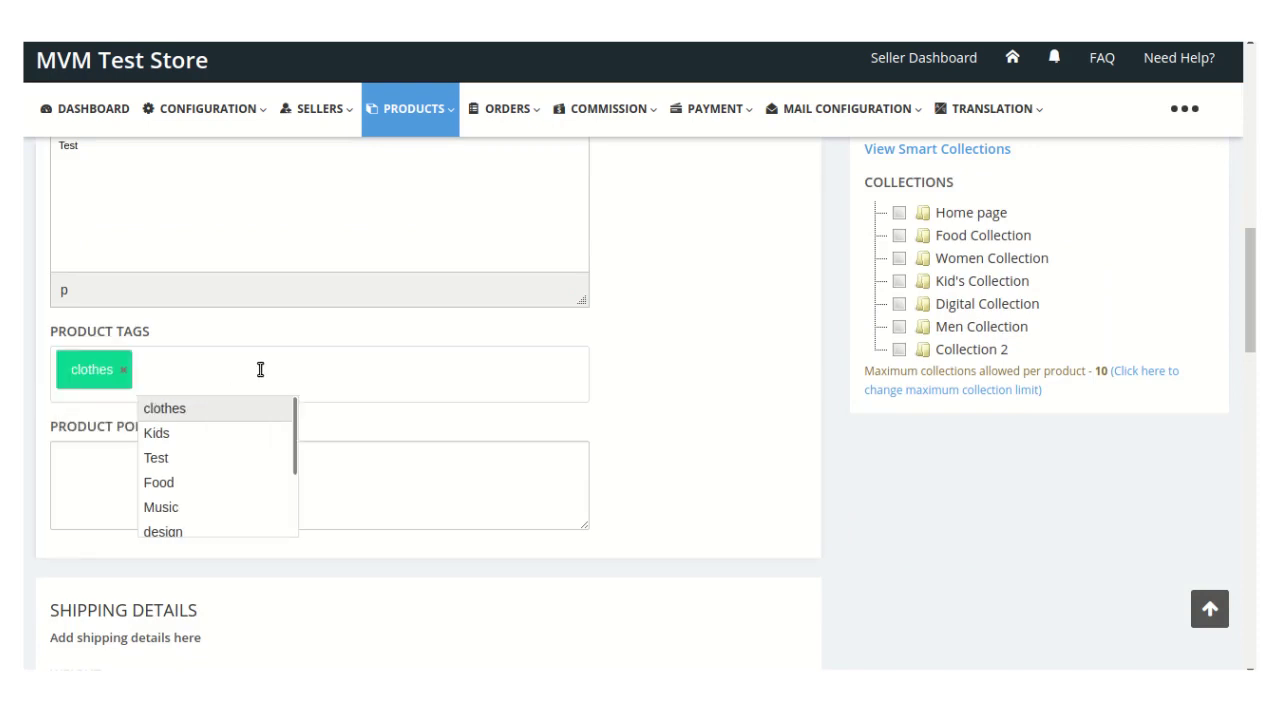
pyautogui.click(203, 455)
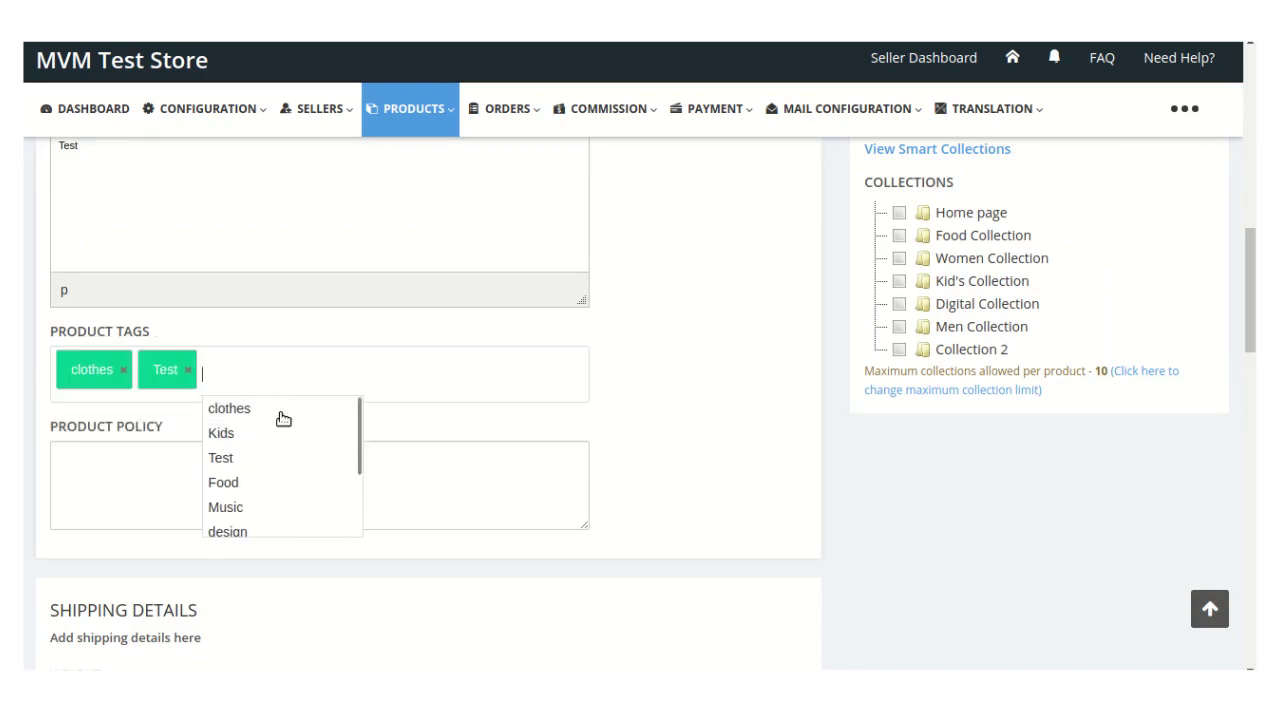
pyautogui.click(262, 484)
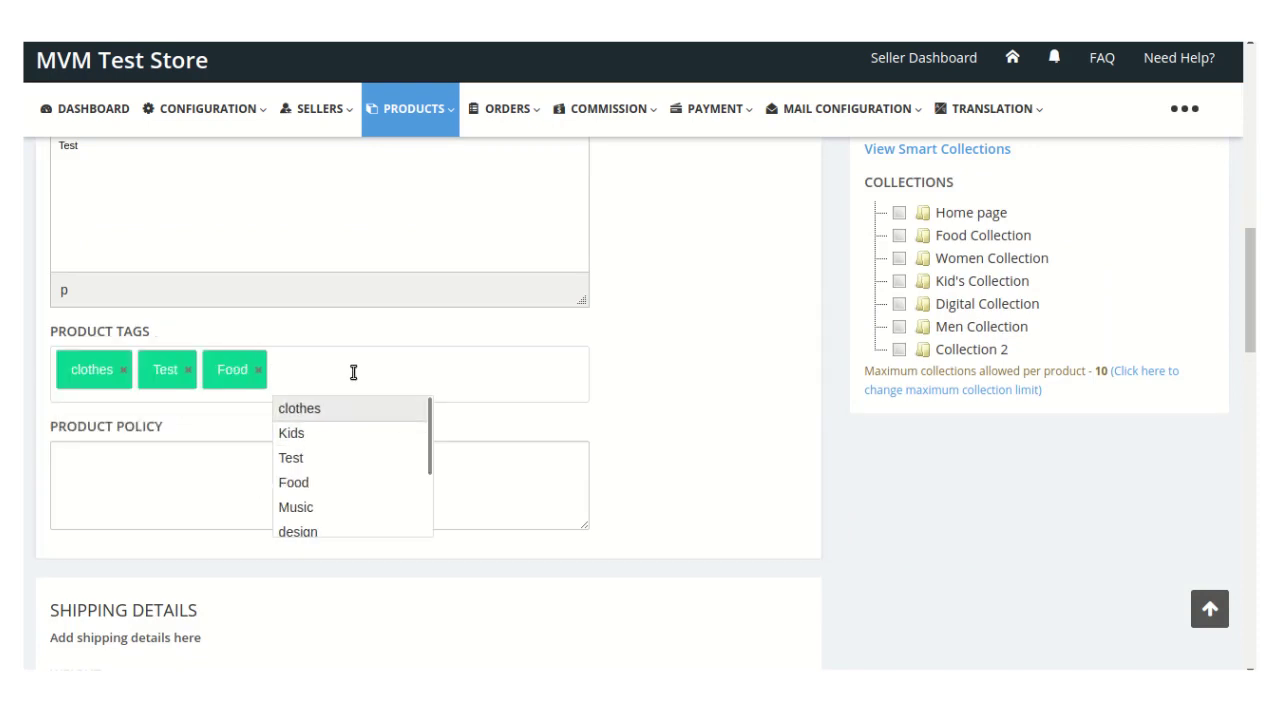
pyautogui.click(257, 371)
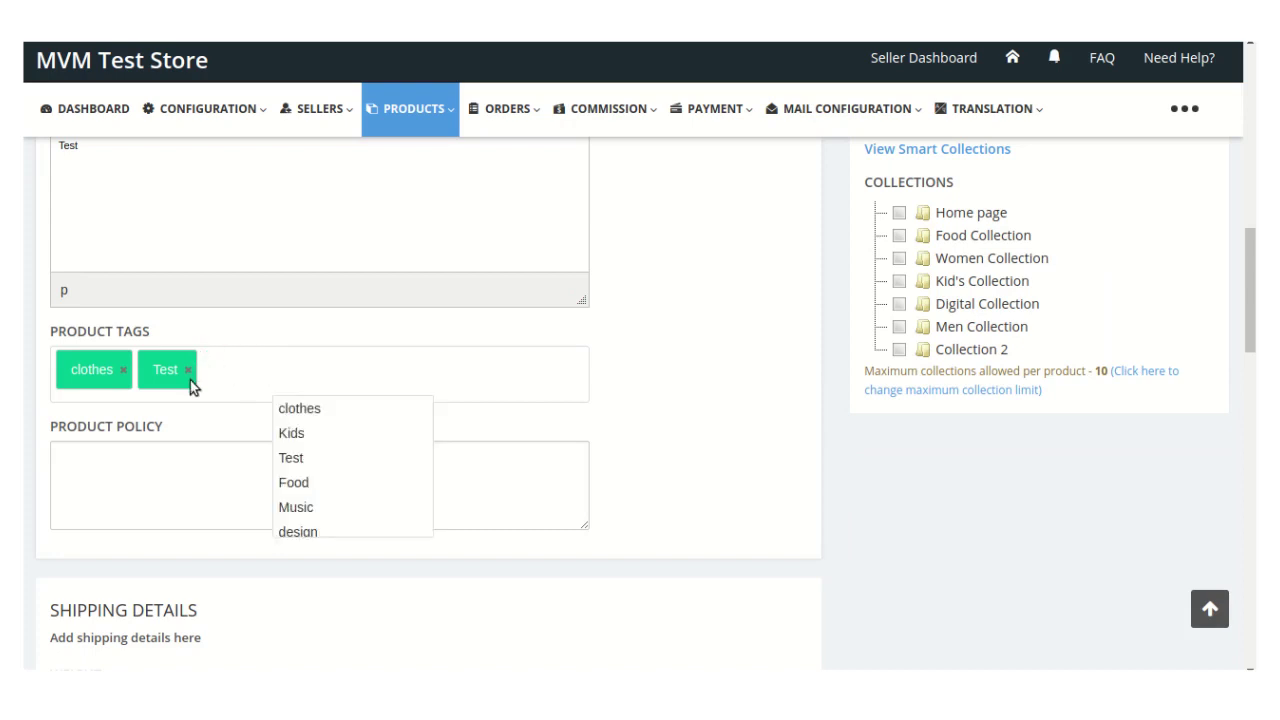
pyautogui.click(97, 472)
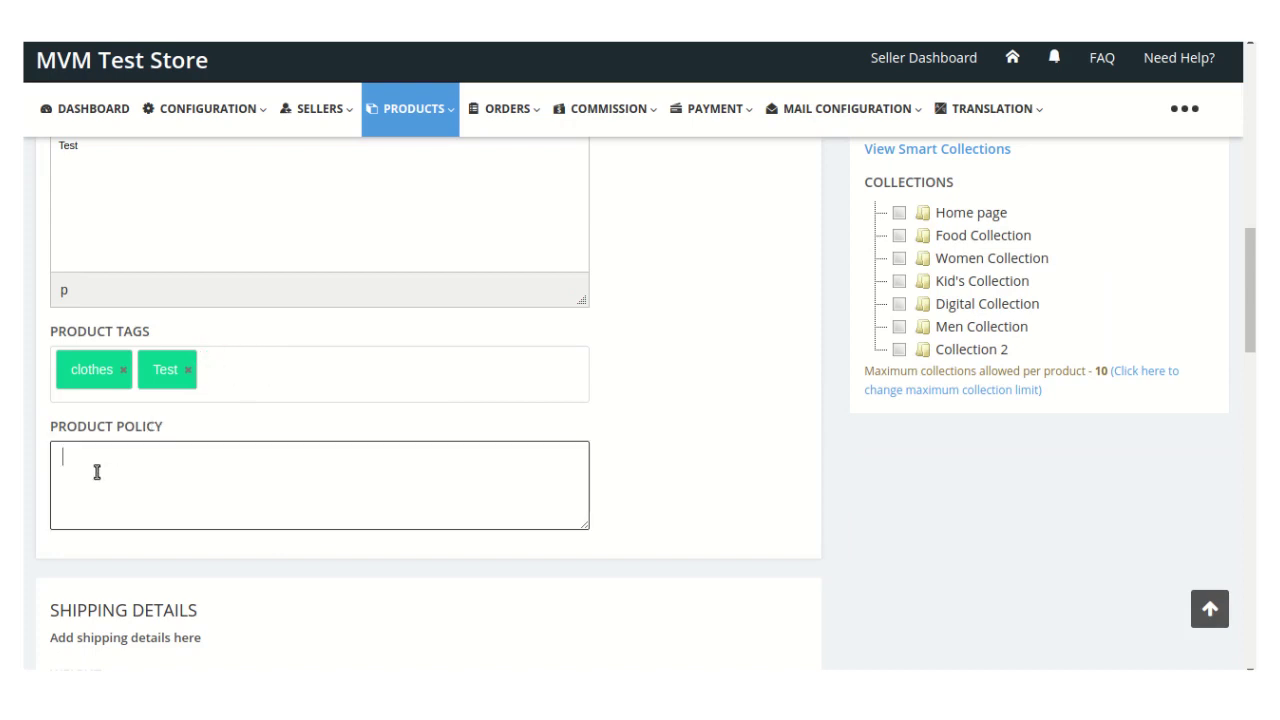
pyautogui.write('ABC')
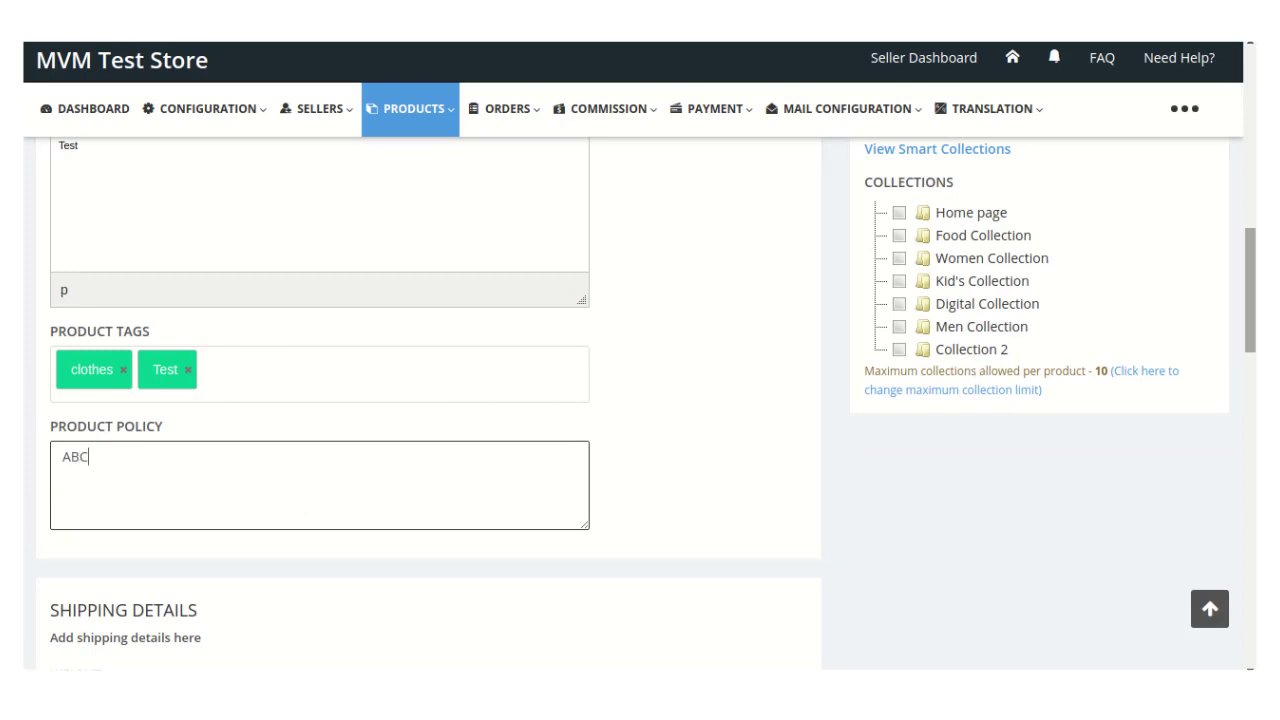
# Step: Enter a weight of 20 and uncheck Requires Shipping
pyautogui.scroll(-4, 1130, 335)
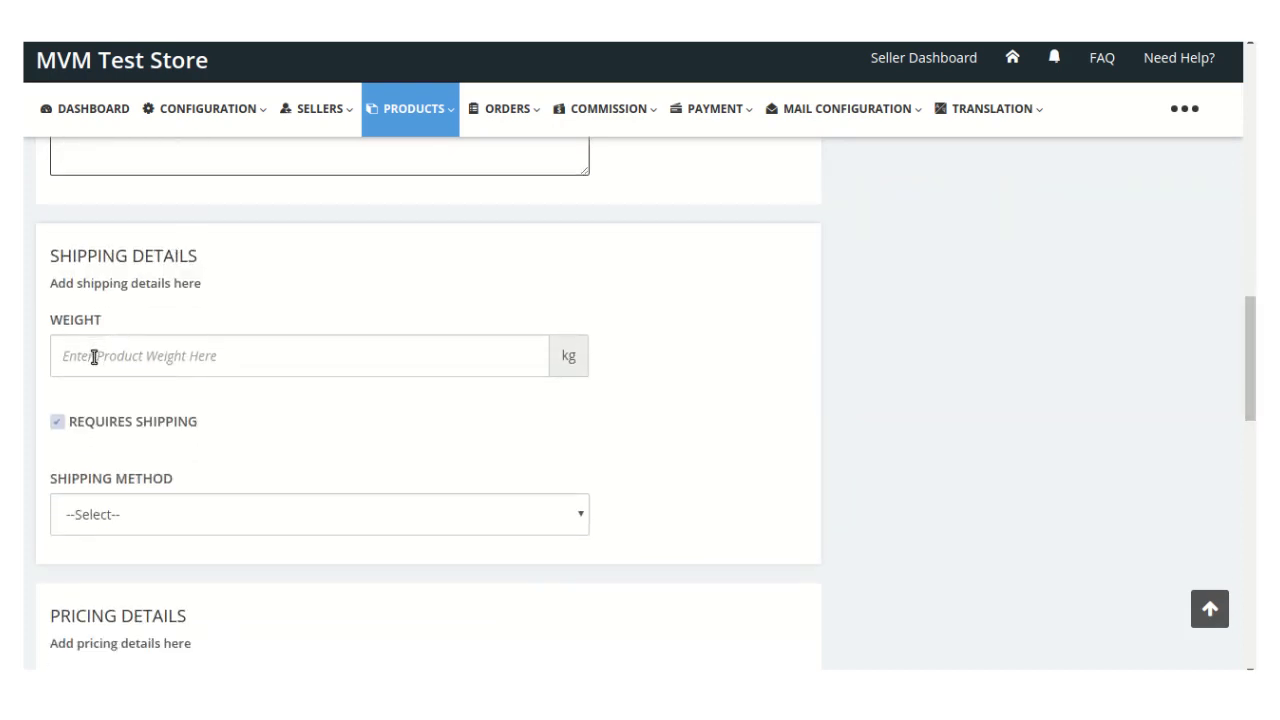
pyautogui.click(94, 357)
pyautogui.write('20')
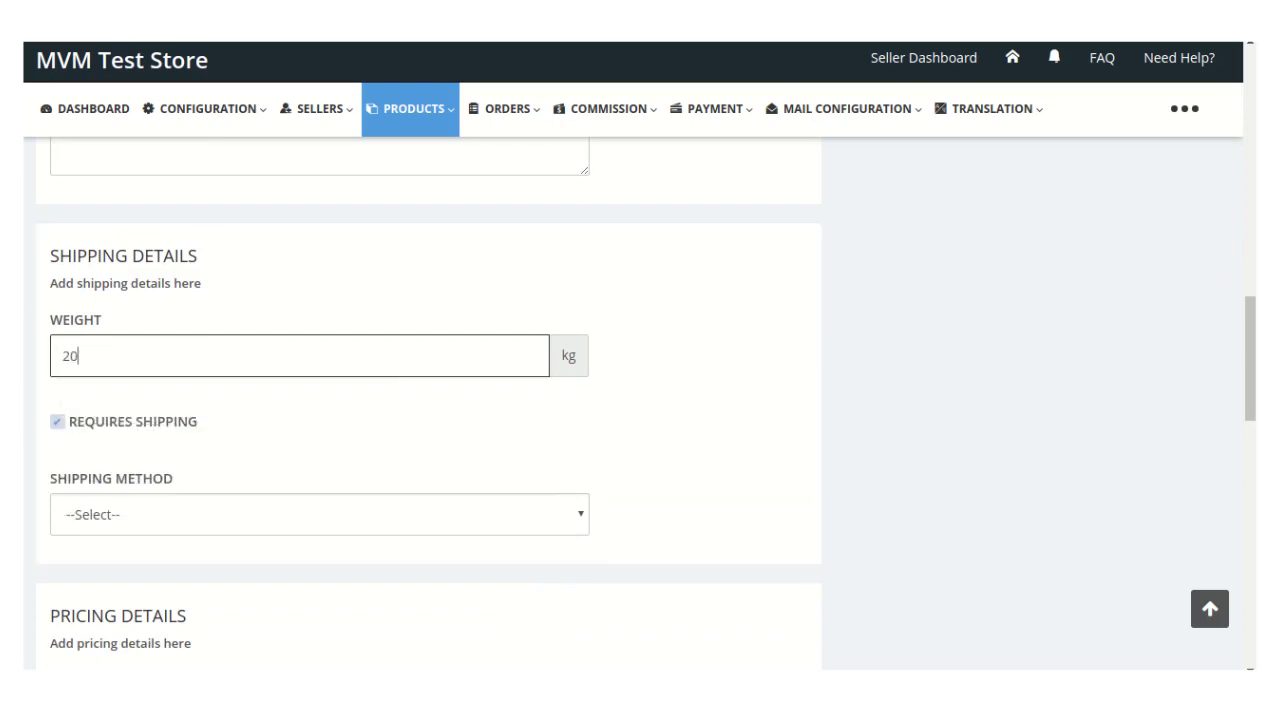
pyautogui.scroll(-2, 391, 372)
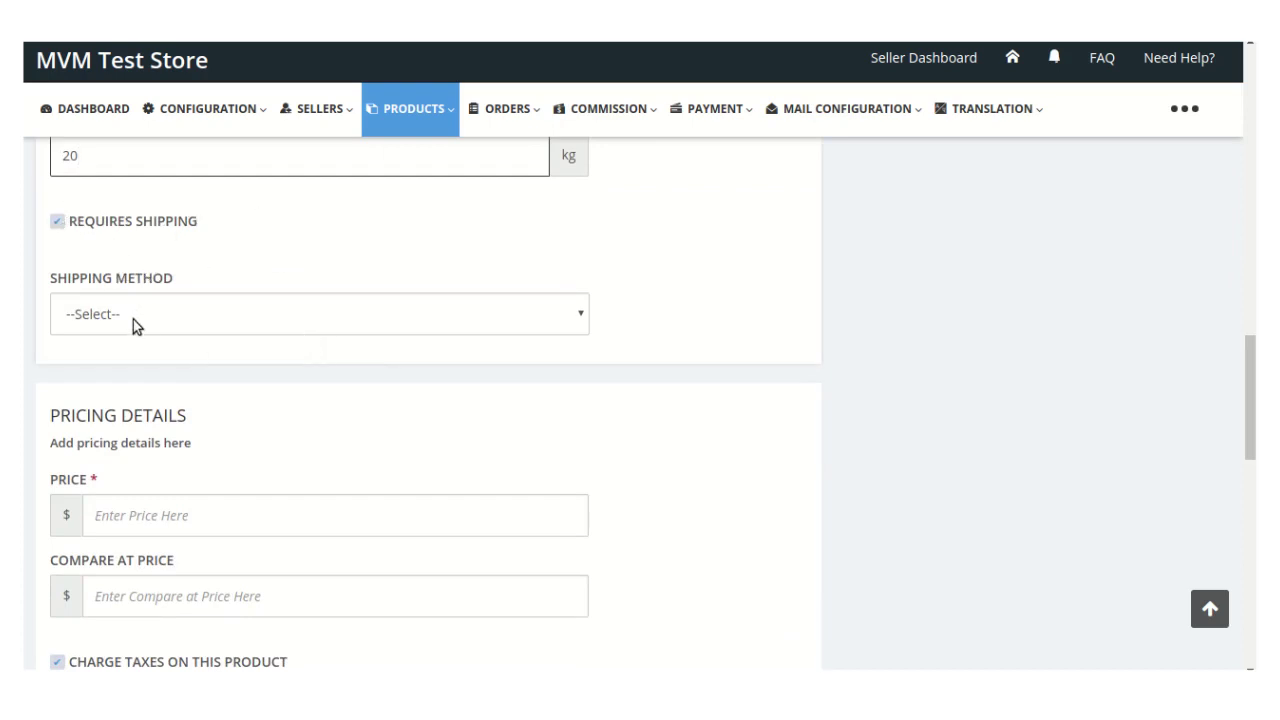
pyautogui.click(57, 222)
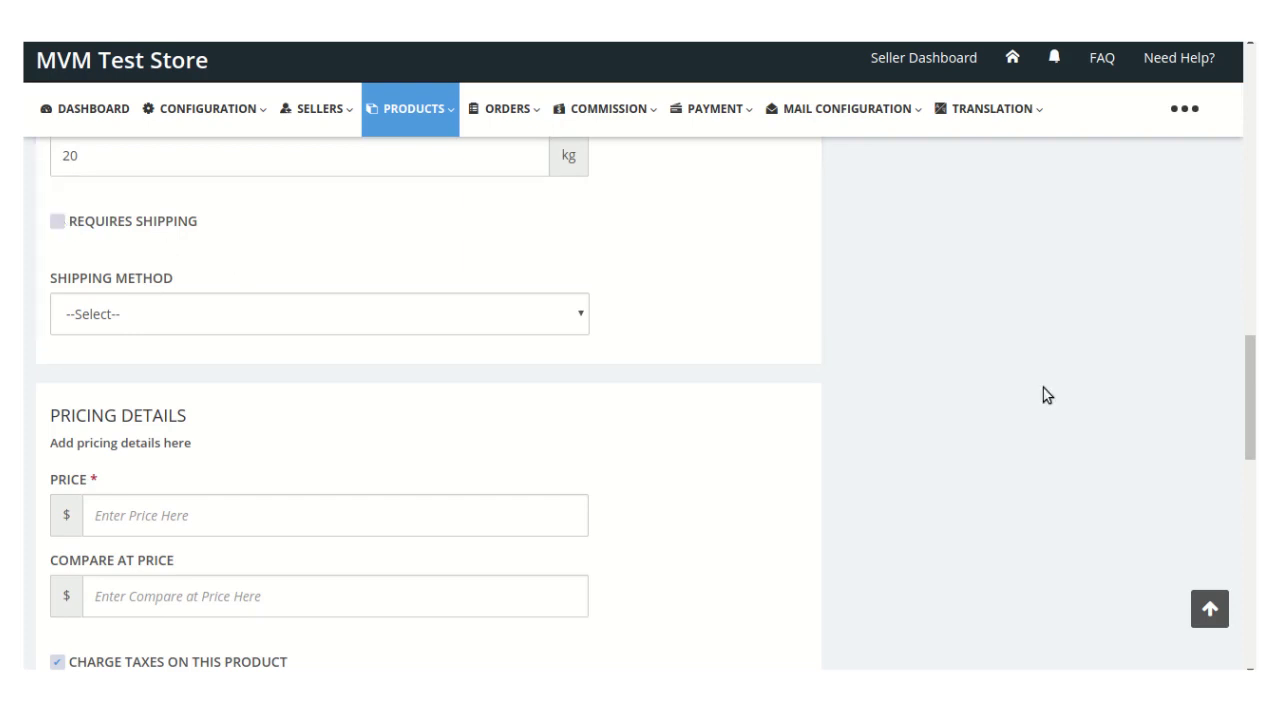
# Step: Enter a price of 50 and a compare-at price of 55
pyautogui.scroll(-1, 1250, 400)
pyautogui.scroll(-1, 640, 400)
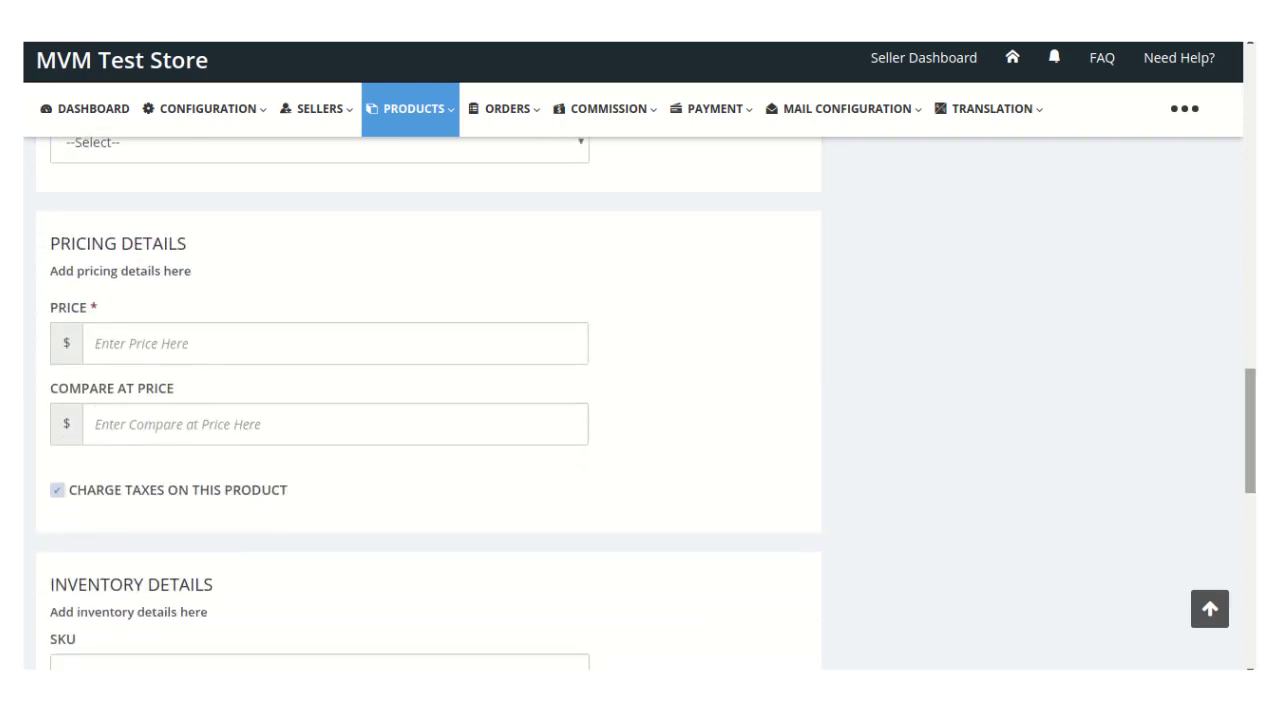
pyautogui.scroll(3, 430, 400)
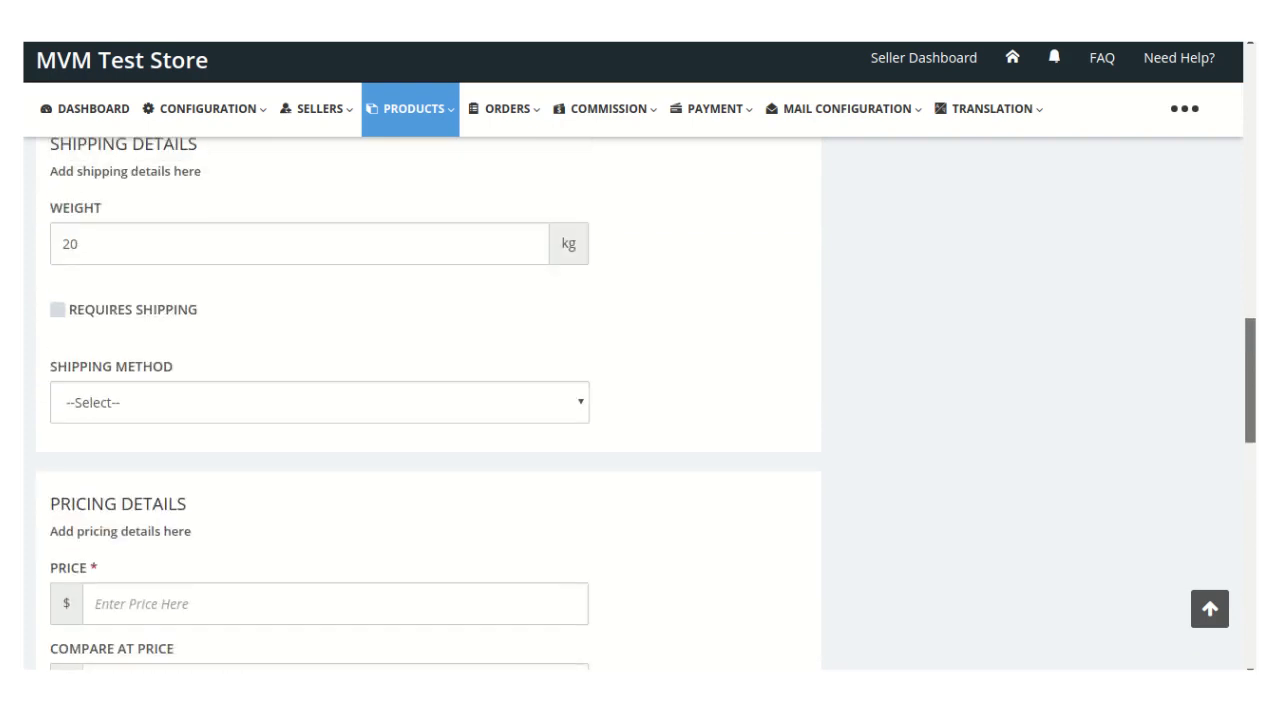
pyautogui.scroll(-1, 640, 400)
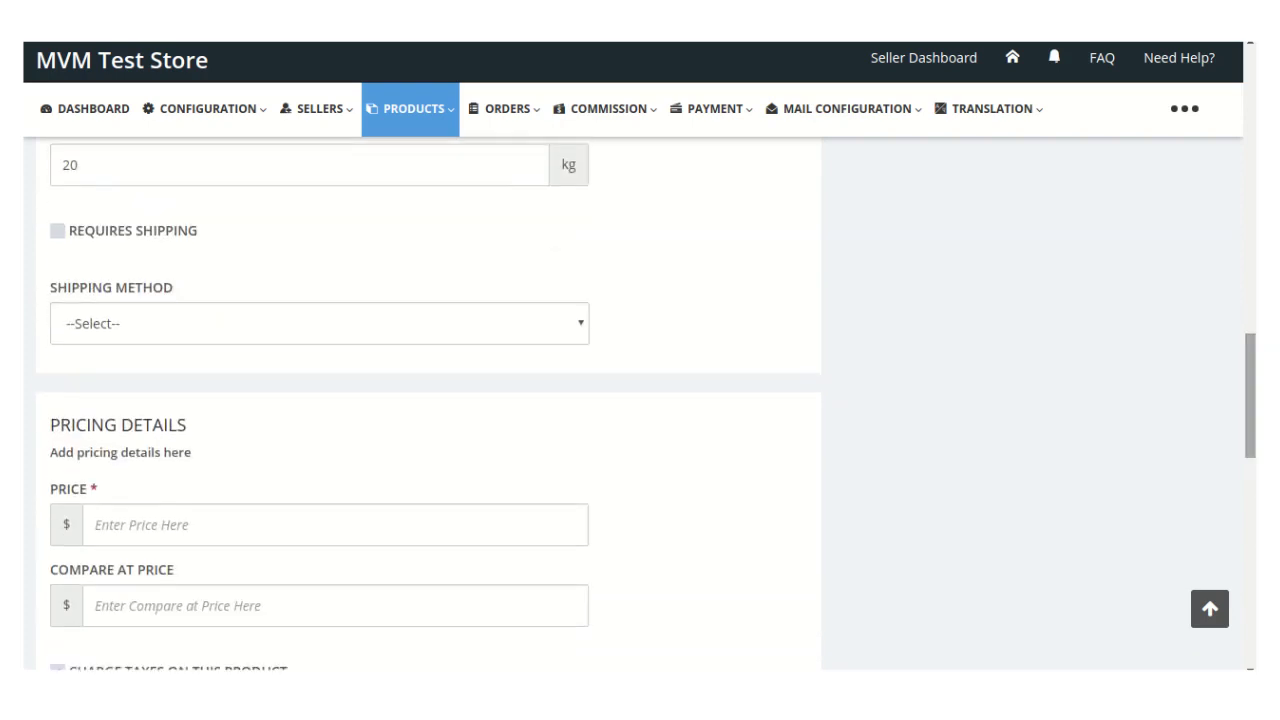
pyautogui.scroll(-2, 553, 445)
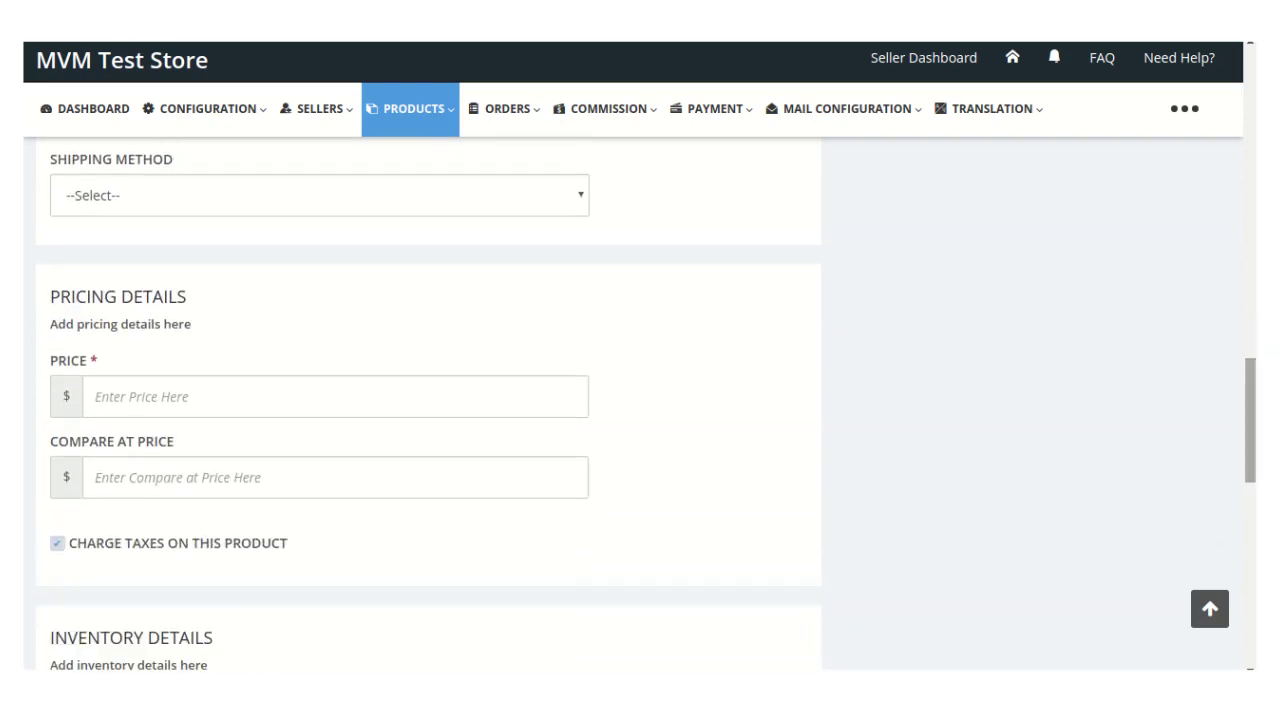
pyautogui.click(165, 397)
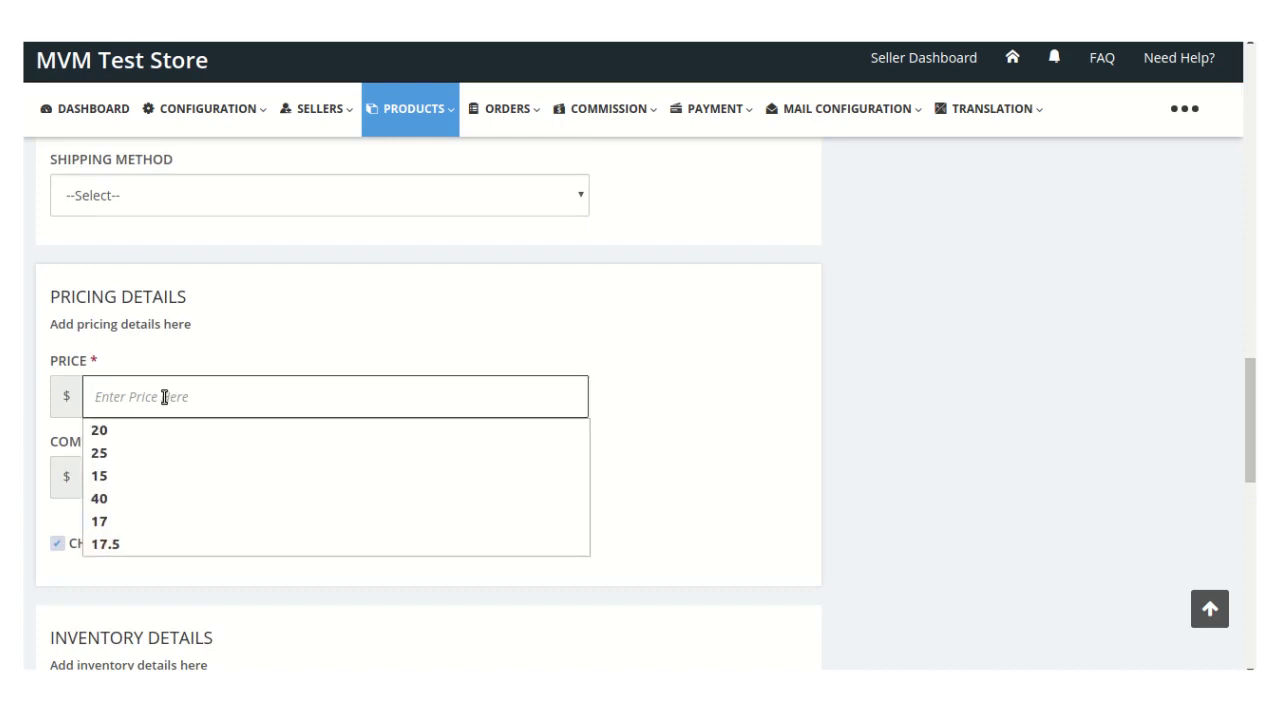
pyautogui.write('50')
pyautogui.click(189, 477)
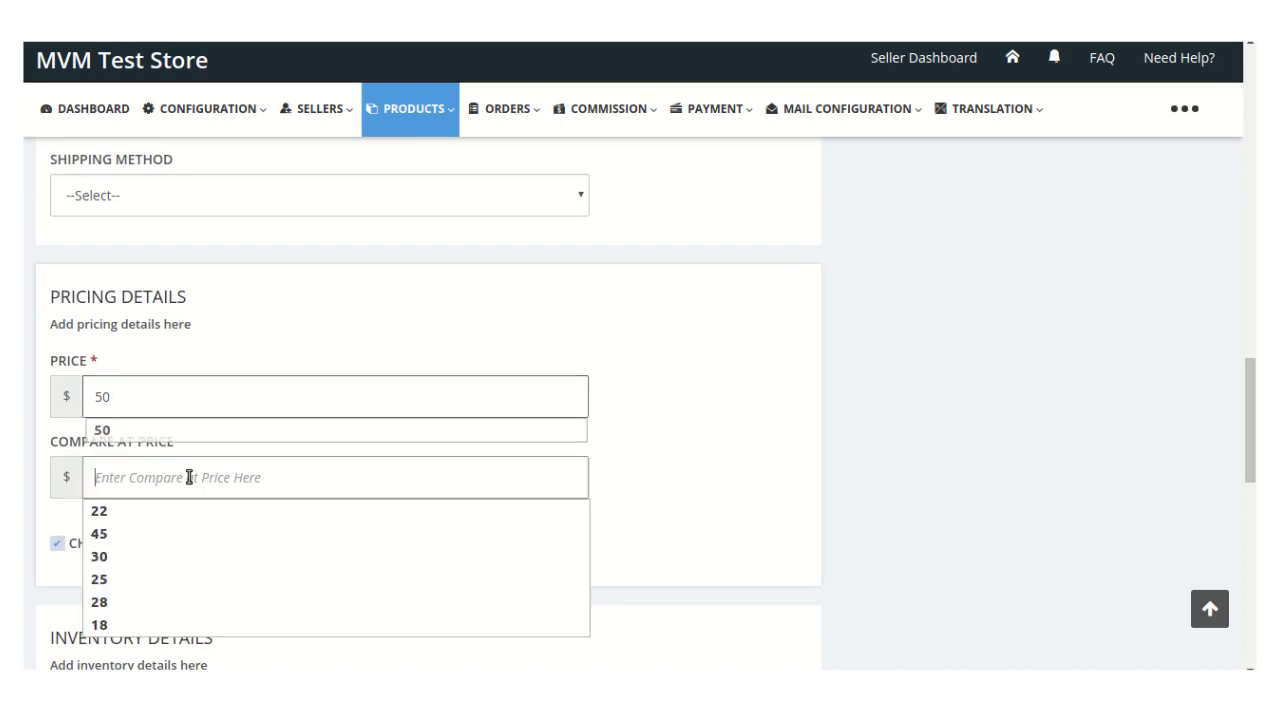
pyautogui.write('55')
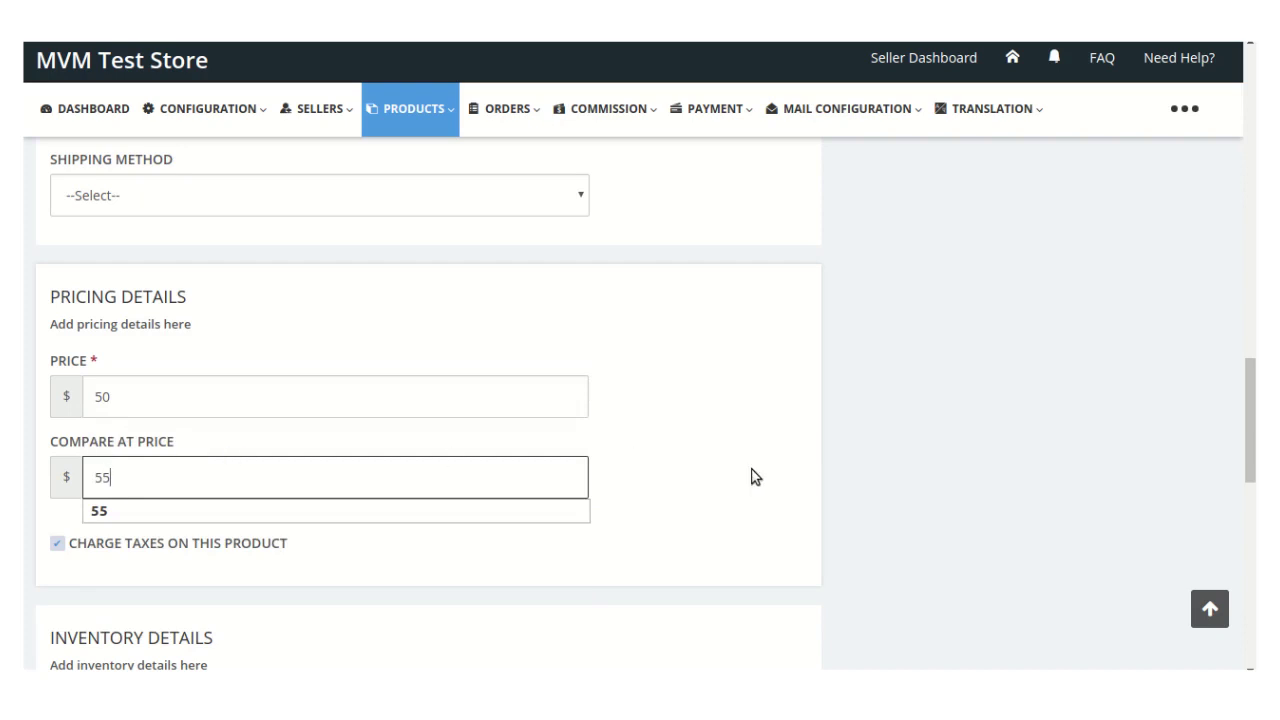
pyautogui.click(790, 483)
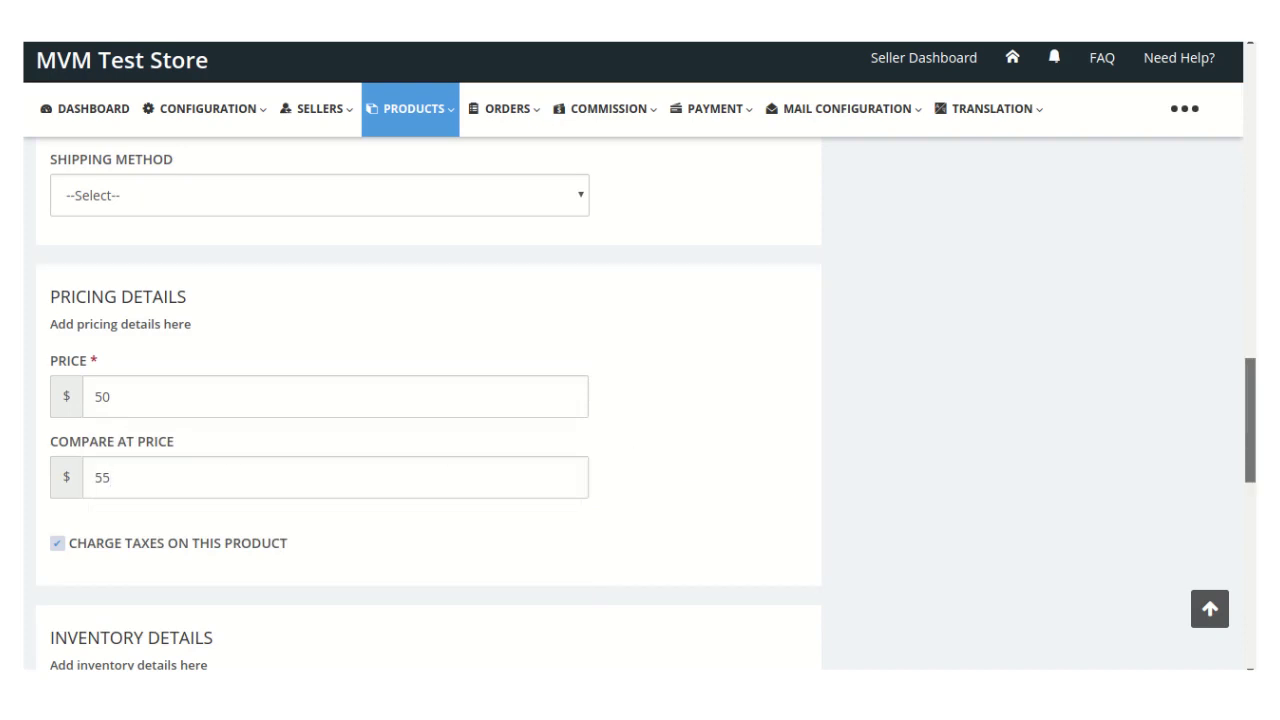
# Step: Give the product SKU ABG78 and barcode XYZ25
pyautogui.scroll(-3, 788, 483)
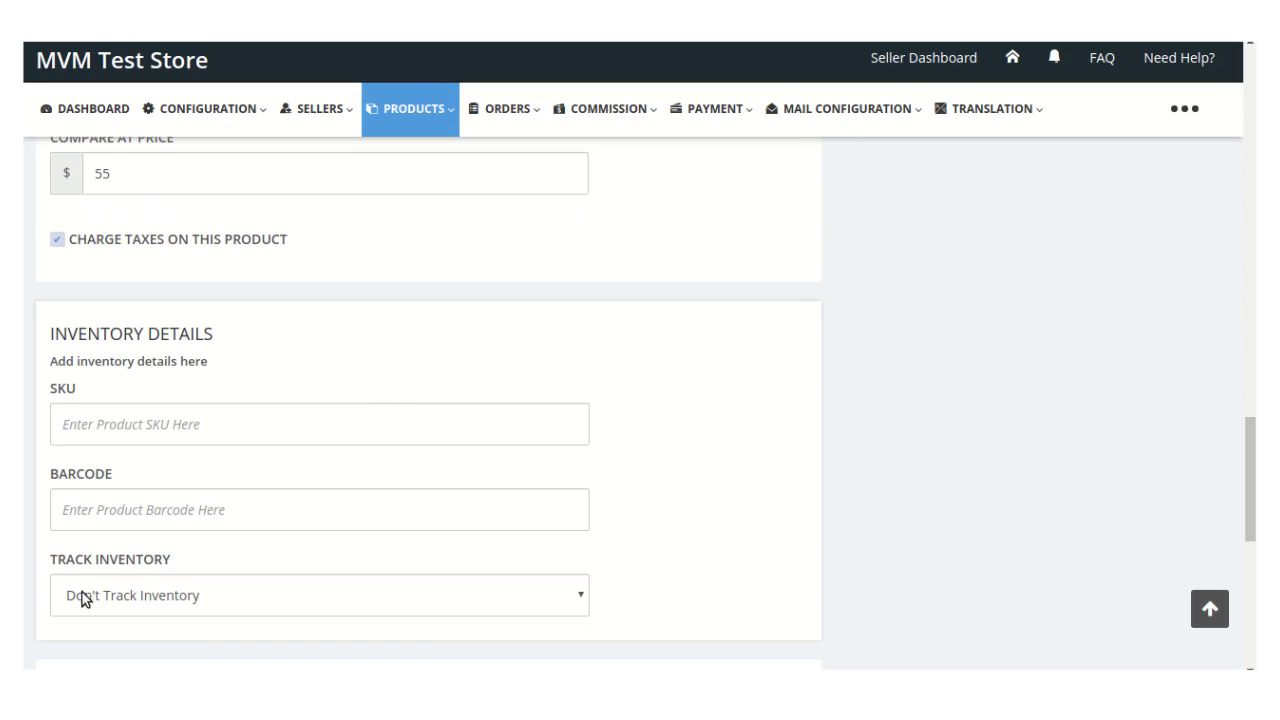
pyautogui.click(137, 418)
pyautogui.write('ABG78')
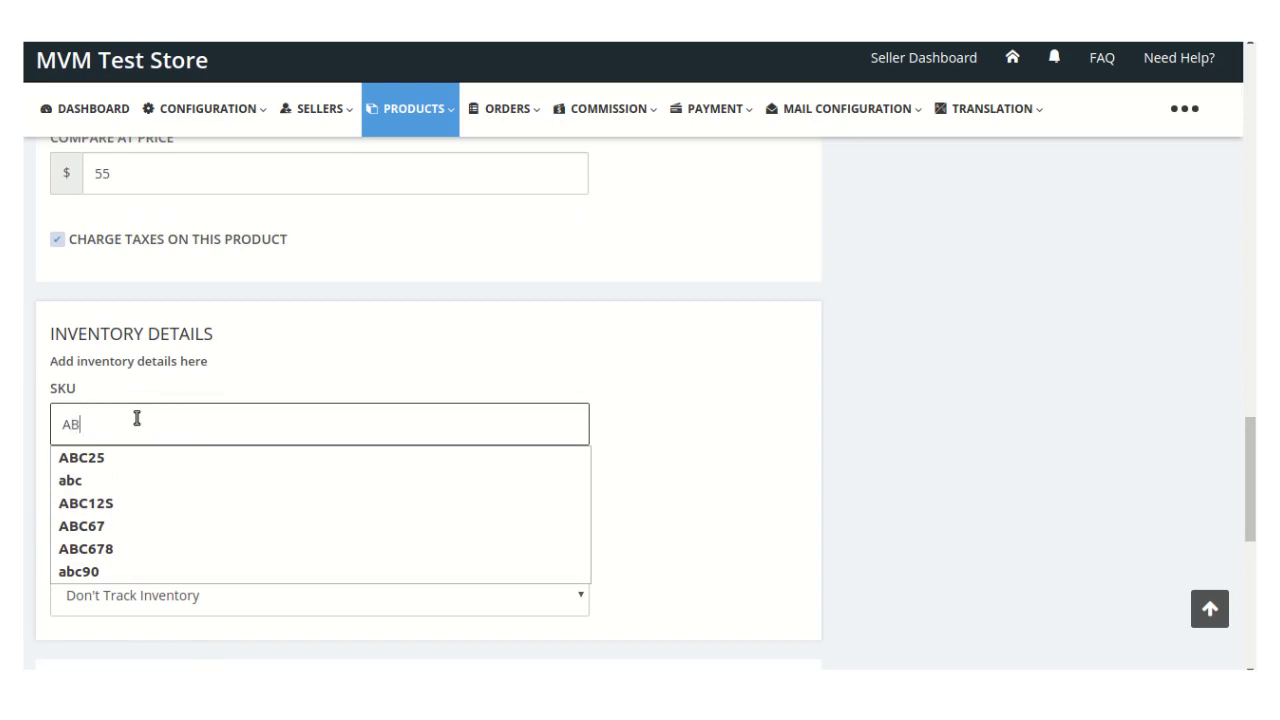
pyautogui.click(133, 510)
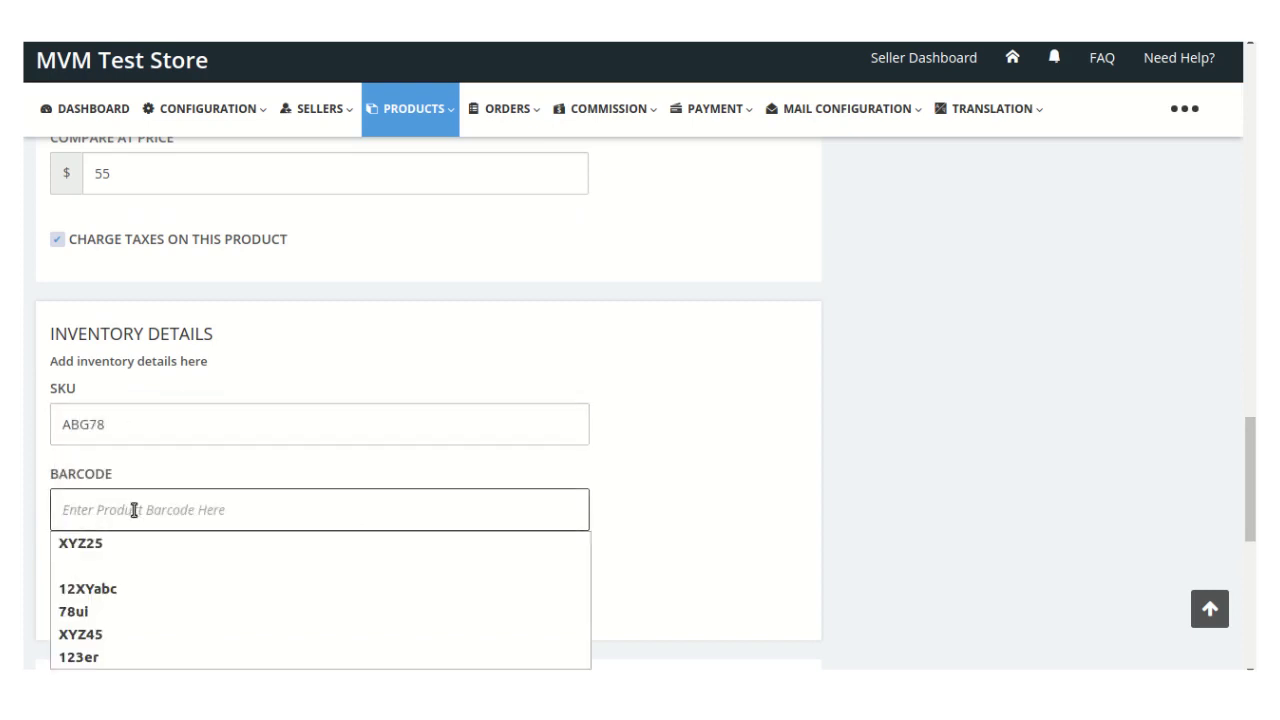
pyautogui.click(106, 543)
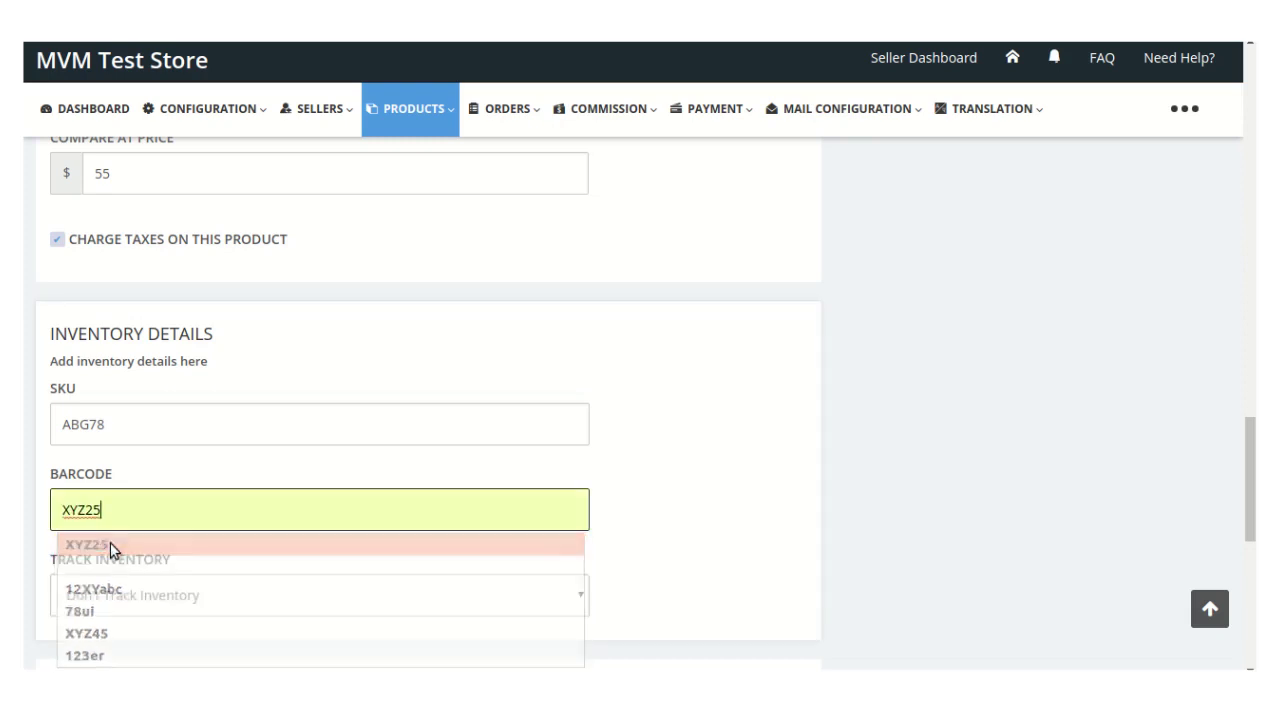
# Step: Choose Track This Product's Inventory and set the quantity to 60
pyautogui.scroll(-3, 420, 454)
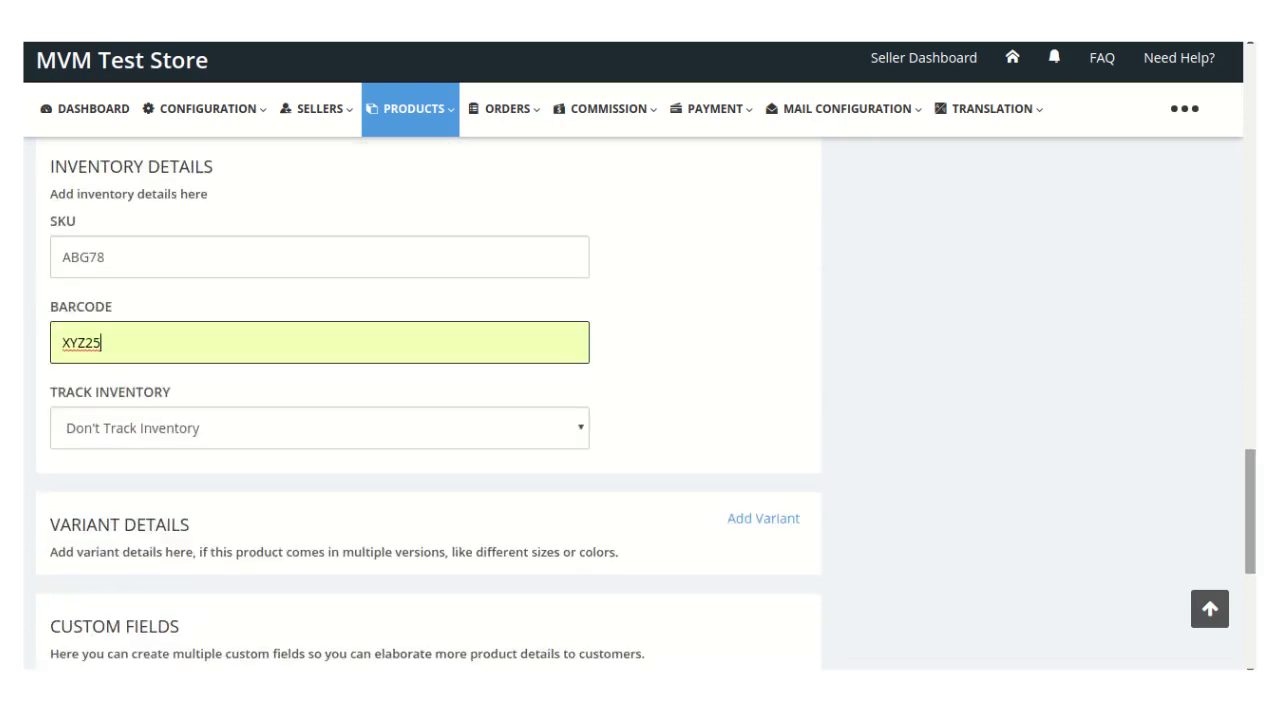
pyautogui.click(135, 425)
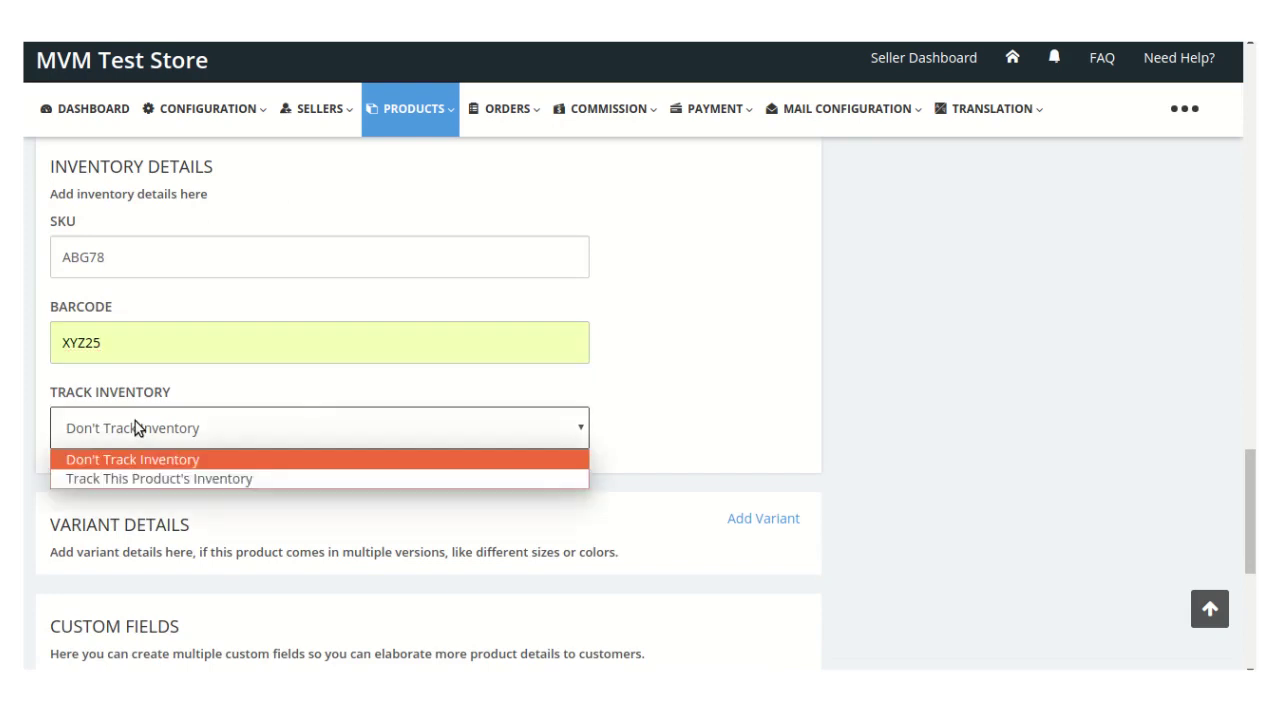
pyautogui.click(139, 478)
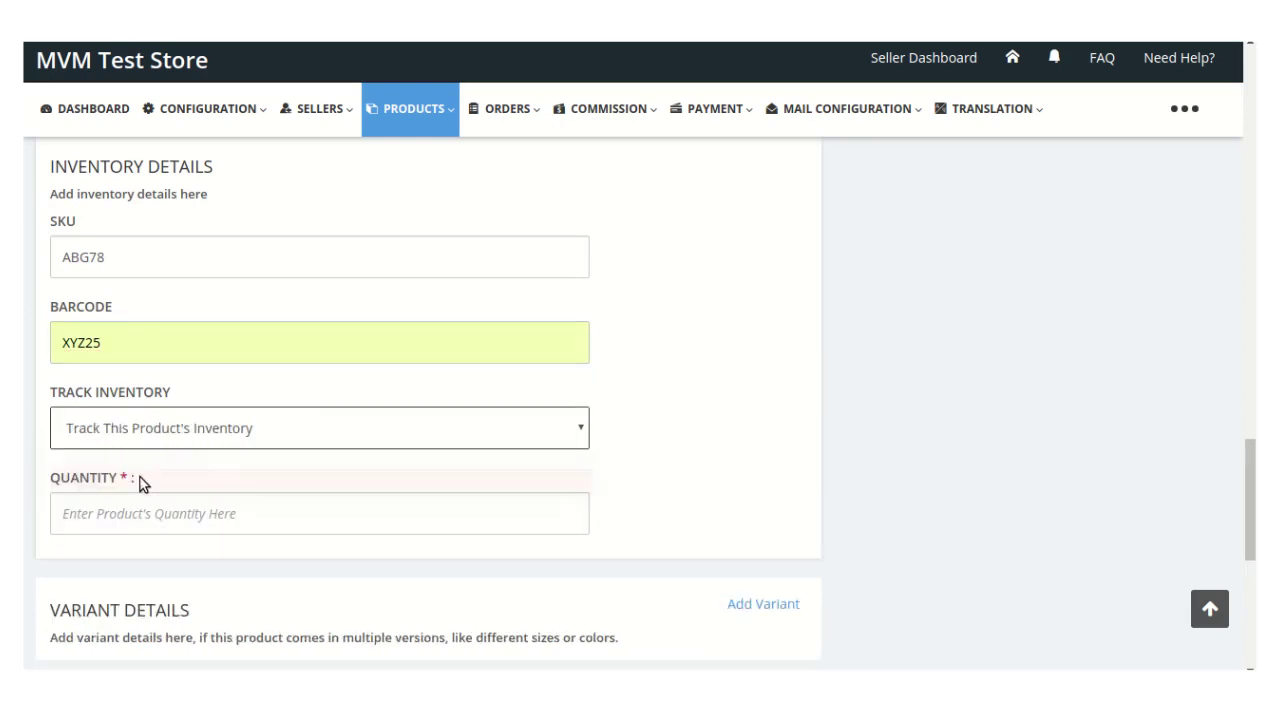
pyautogui.click(188, 515)
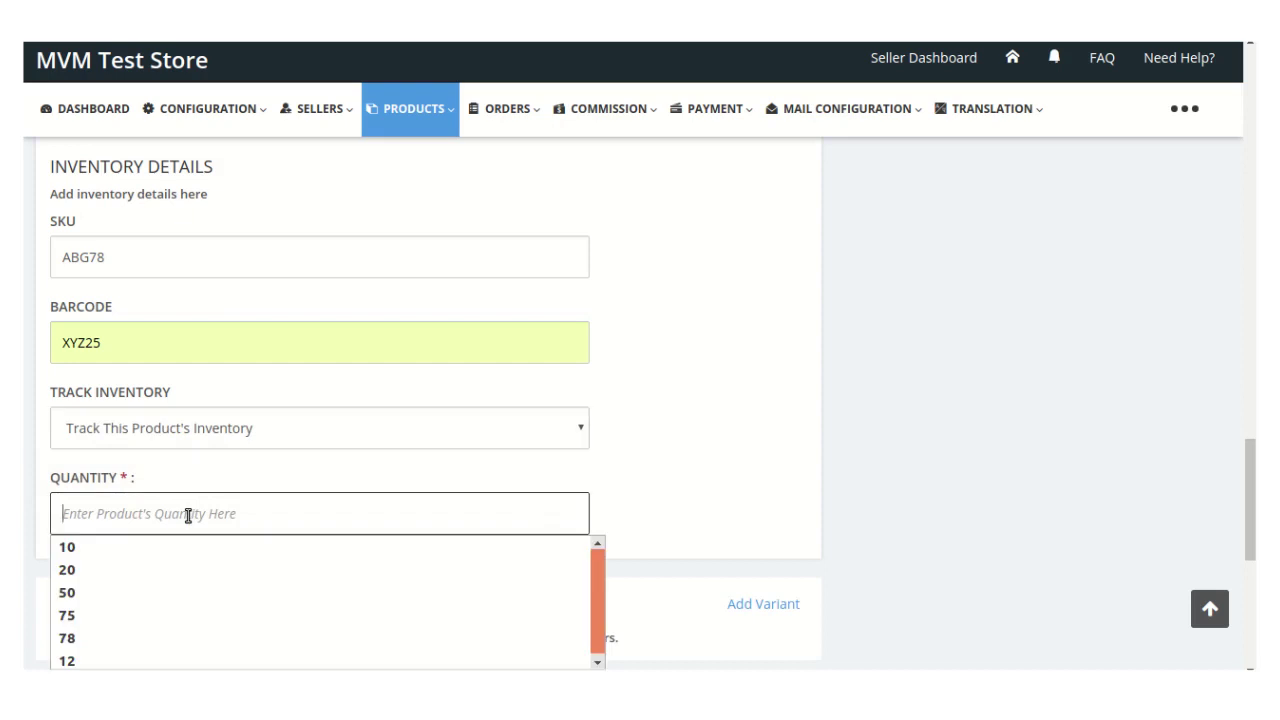
pyautogui.write('60')
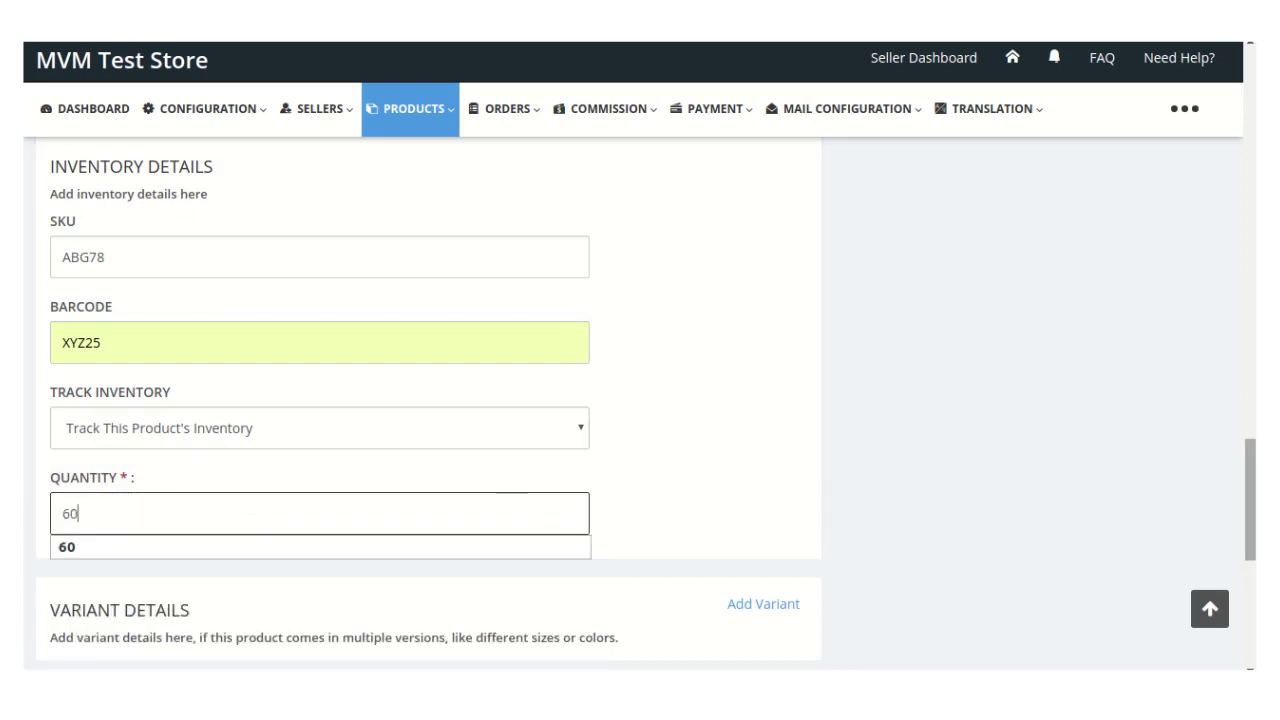
pyautogui.scroll(-3, 885, 331)
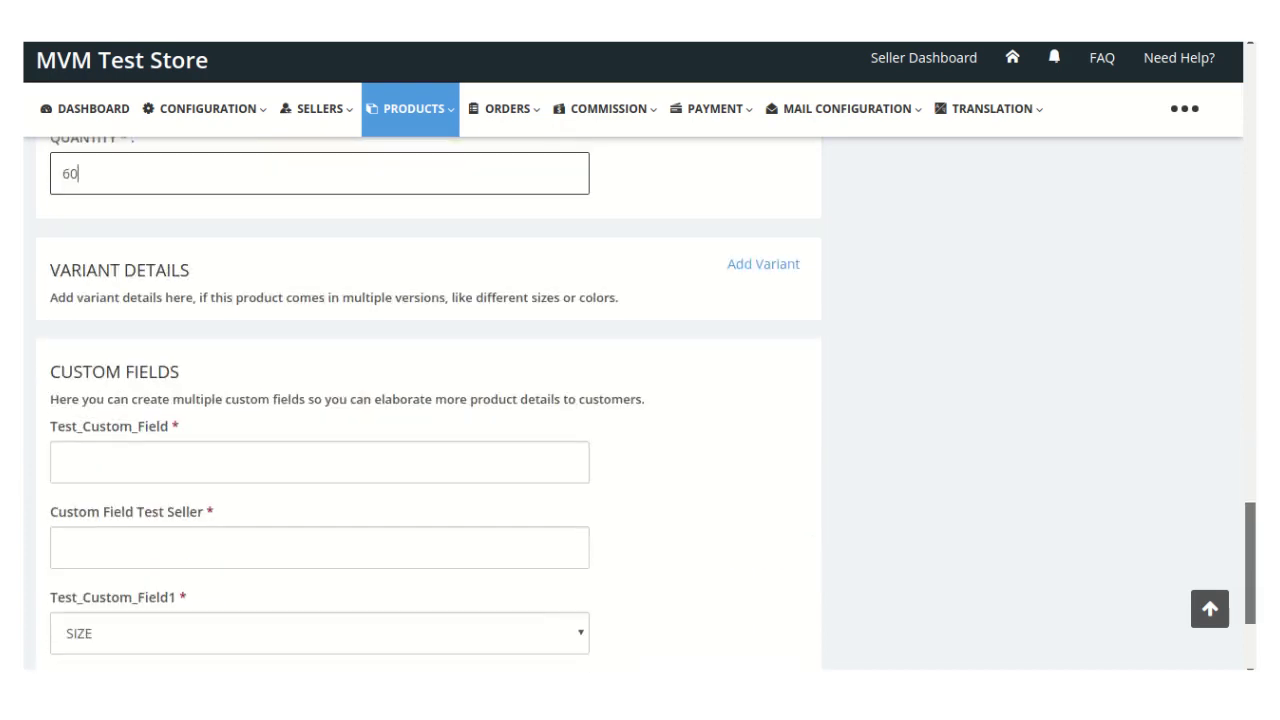
# Step: Add a variant option named Size with values S, M and L
pyautogui.click(745, 267)
pyautogui.click(124, 416)
pyautogui.write('Size')
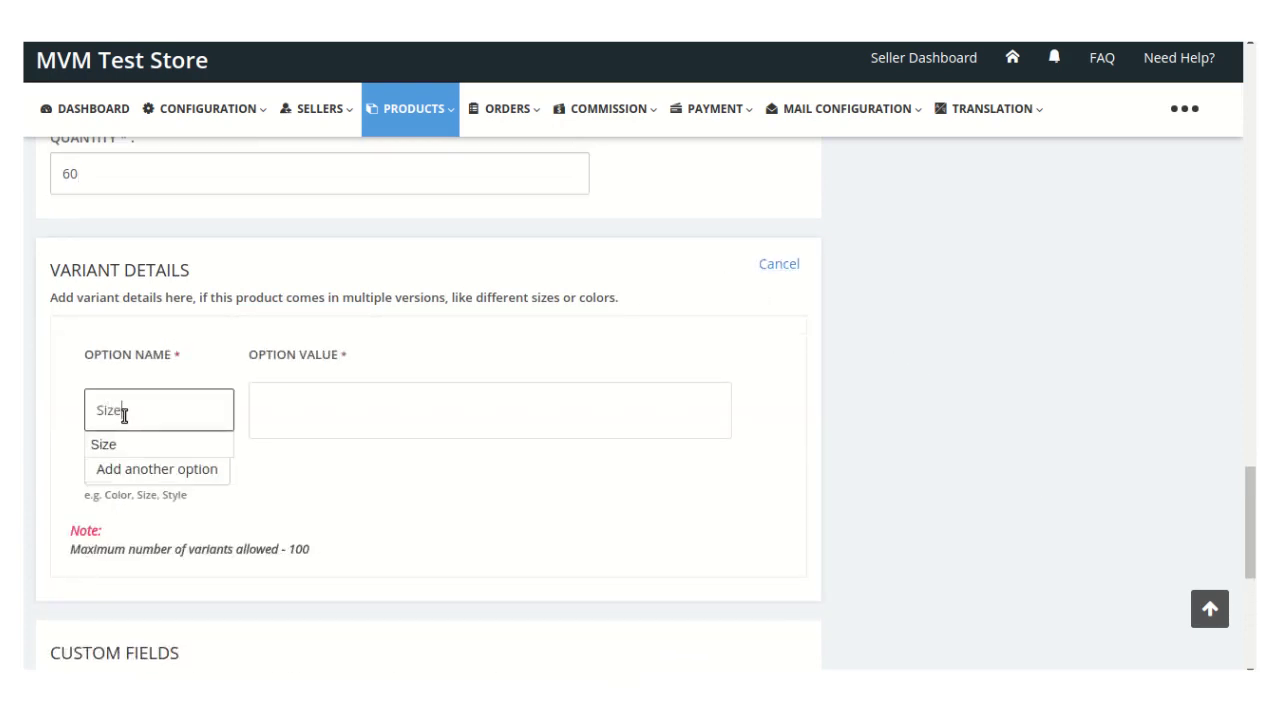
pyautogui.click(262, 416)
pyautogui.write('S')
pyautogui.press('Return')
pyautogui.write('M')
pyautogui.press('Return')
pyautogui.write('L')
pyautogui.press('Return')
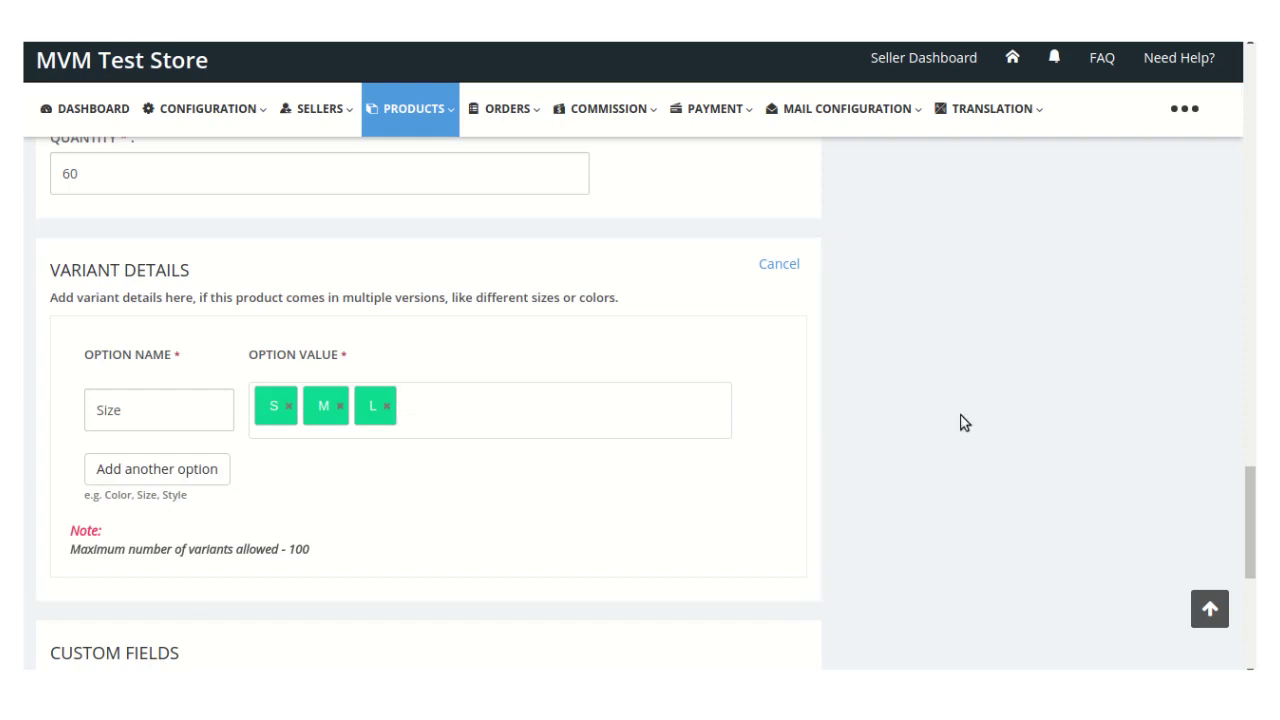
pyautogui.scroll(-2, 677, 494)
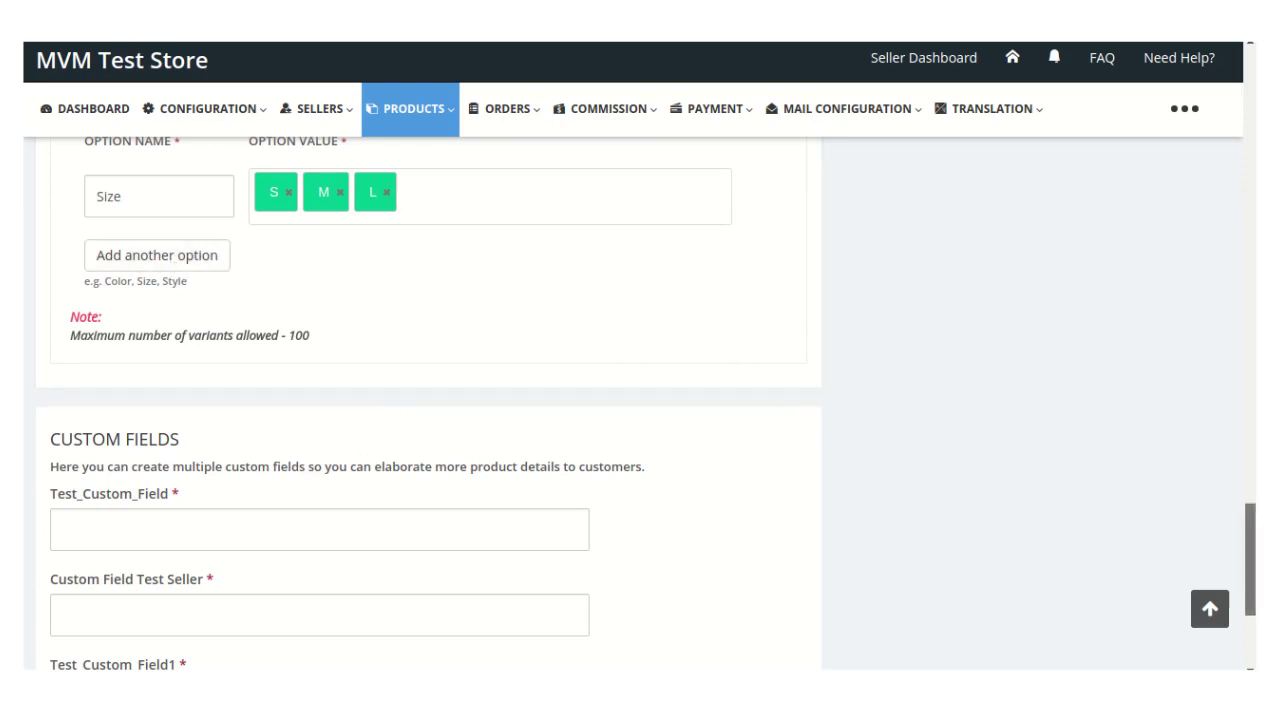
# Step: Enter Test and test6 in the two custom text fields and choose COLOR for Test_Custom_Field1
pyautogui.scroll(-1, 1249, 540)
pyautogui.scroll(-1, 1249, 570)
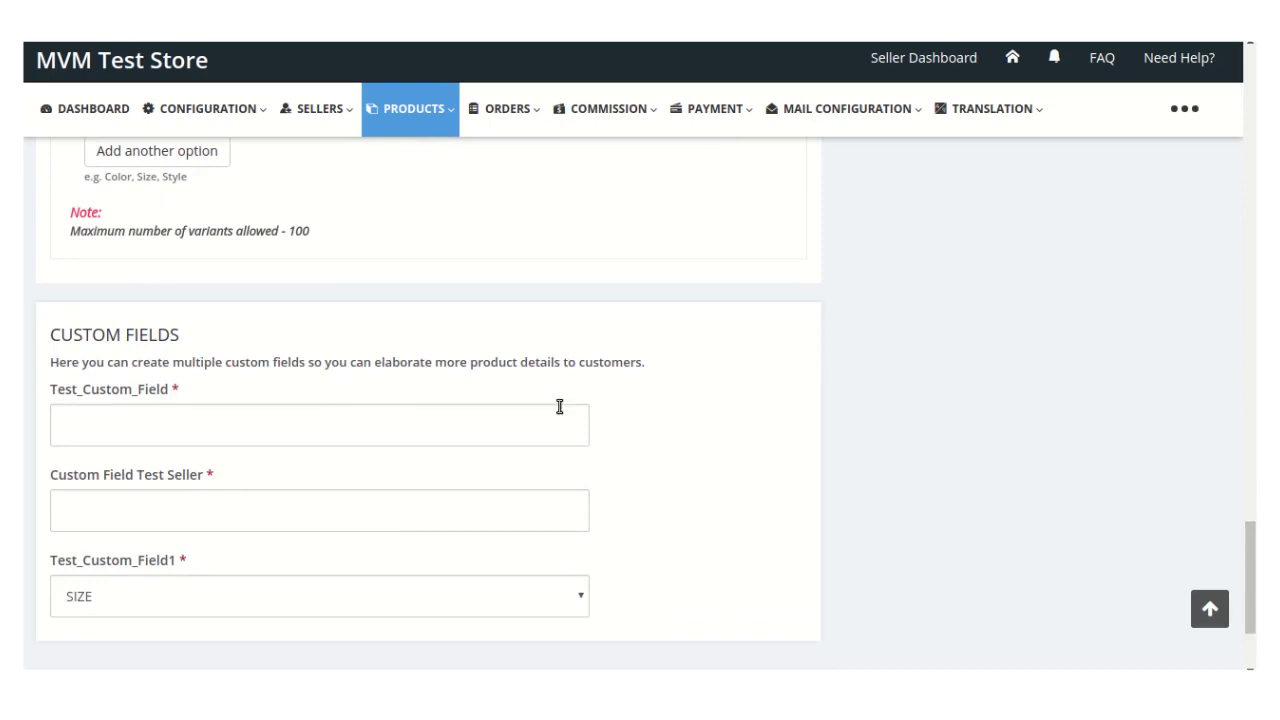
pyautogui.click(186, 417)
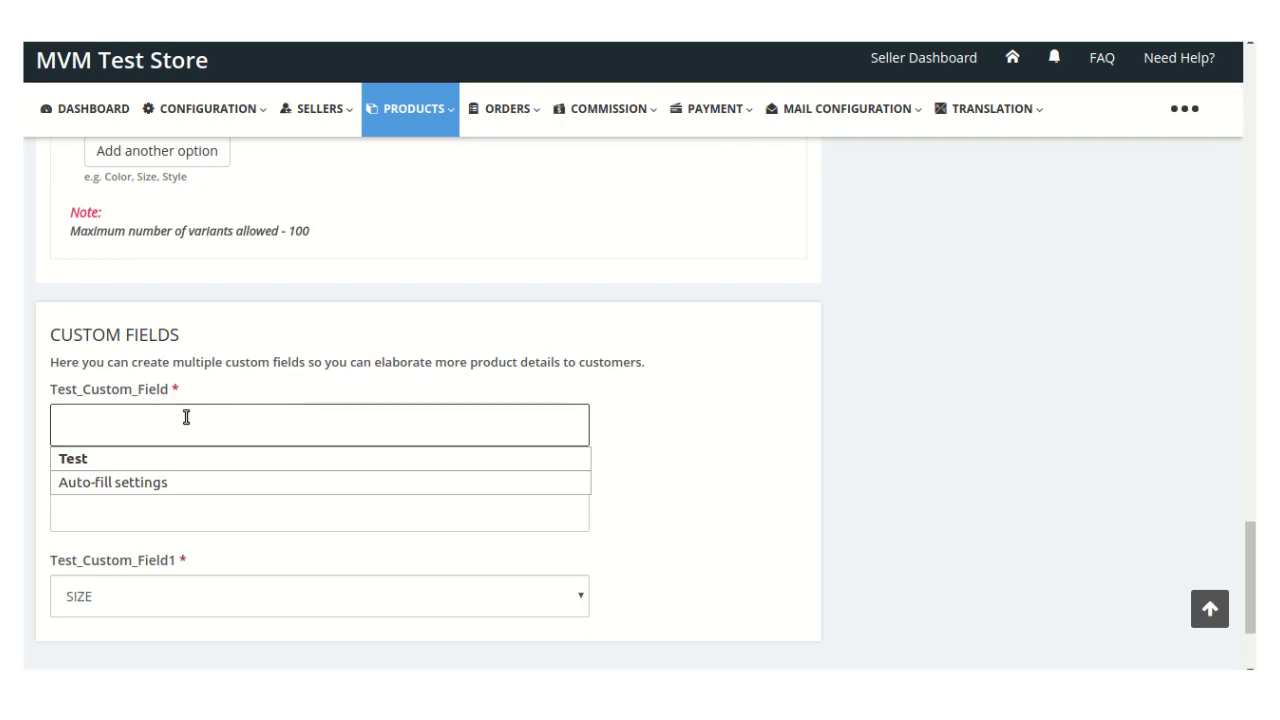
pyautogui.write('Test')
pyautogui.click(179, 518)
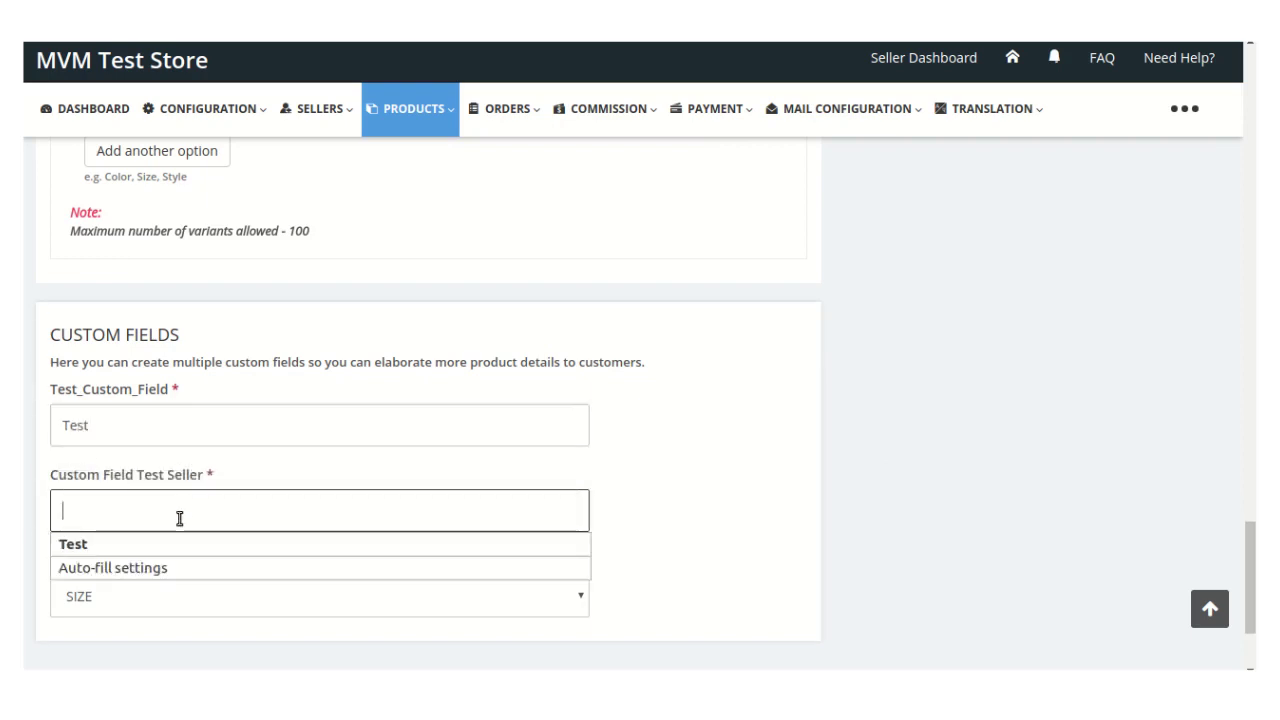
pyautogui.write('test6')
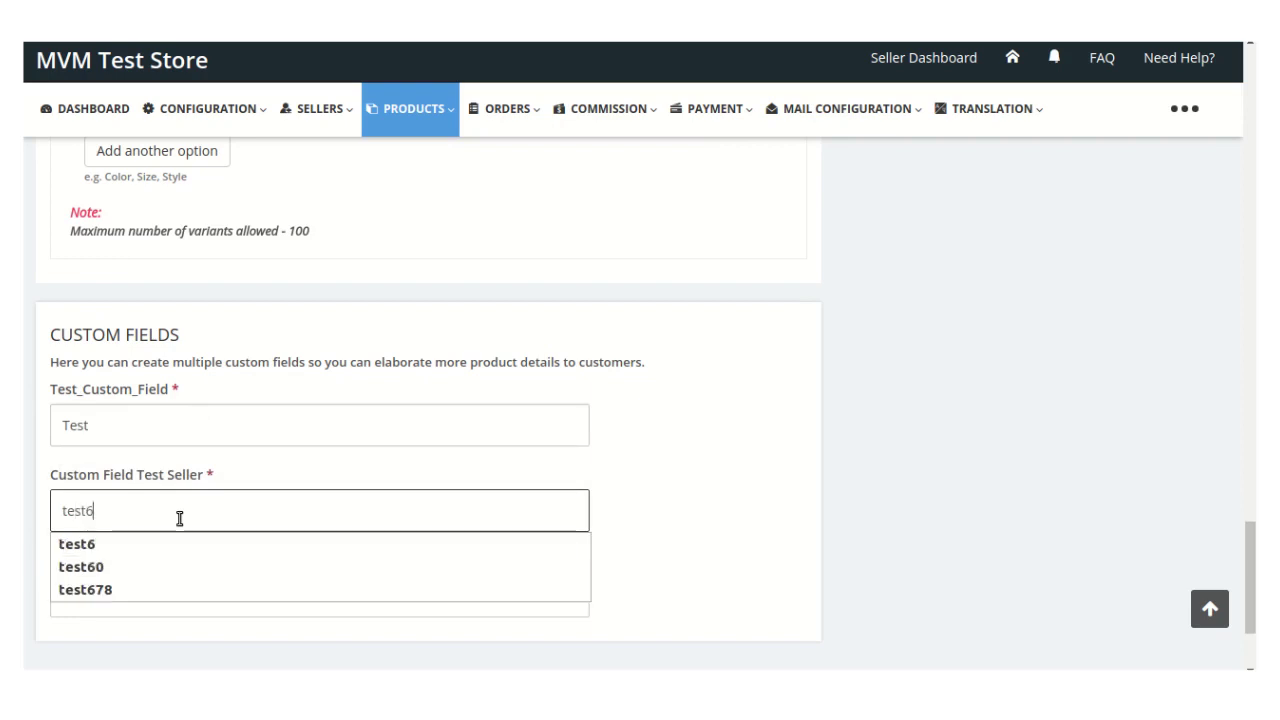
pyautogui.click(150, 654)
pyautogui.click(134, 599)
# Step: Upload antique-book-store-shelves_373x.progressive.jpg from Downloads as the product image
pyautogui.moveTo(1250, 562); pyautogui.dragTo(1251, 180)
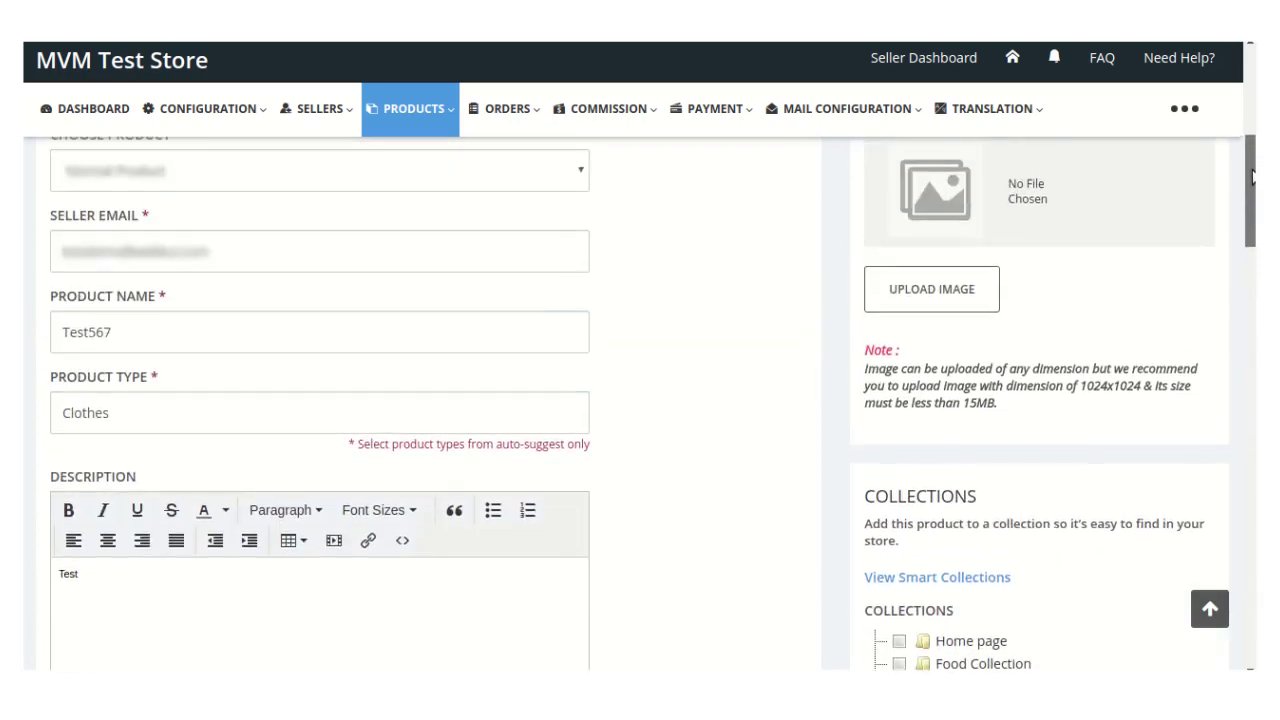
pyautogui.click(885, 292)
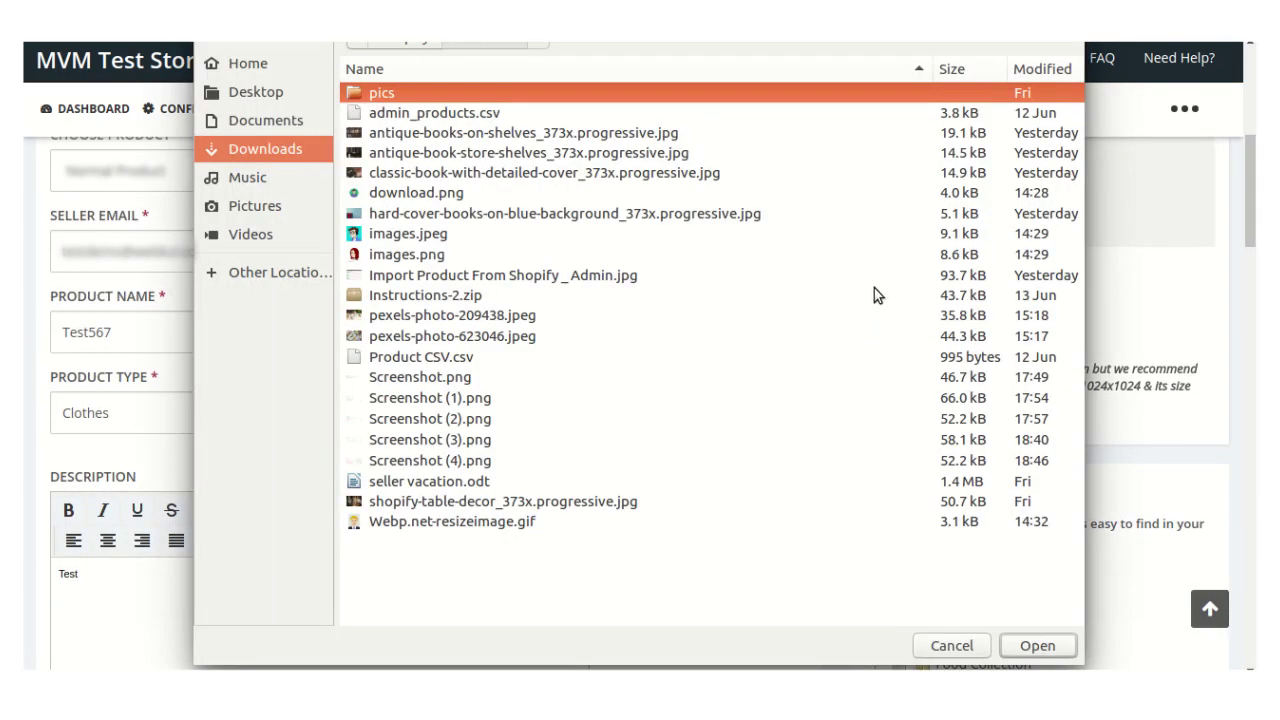
pyautogui.click(436, 155)
pyautogui.doubleClick(436, 155)
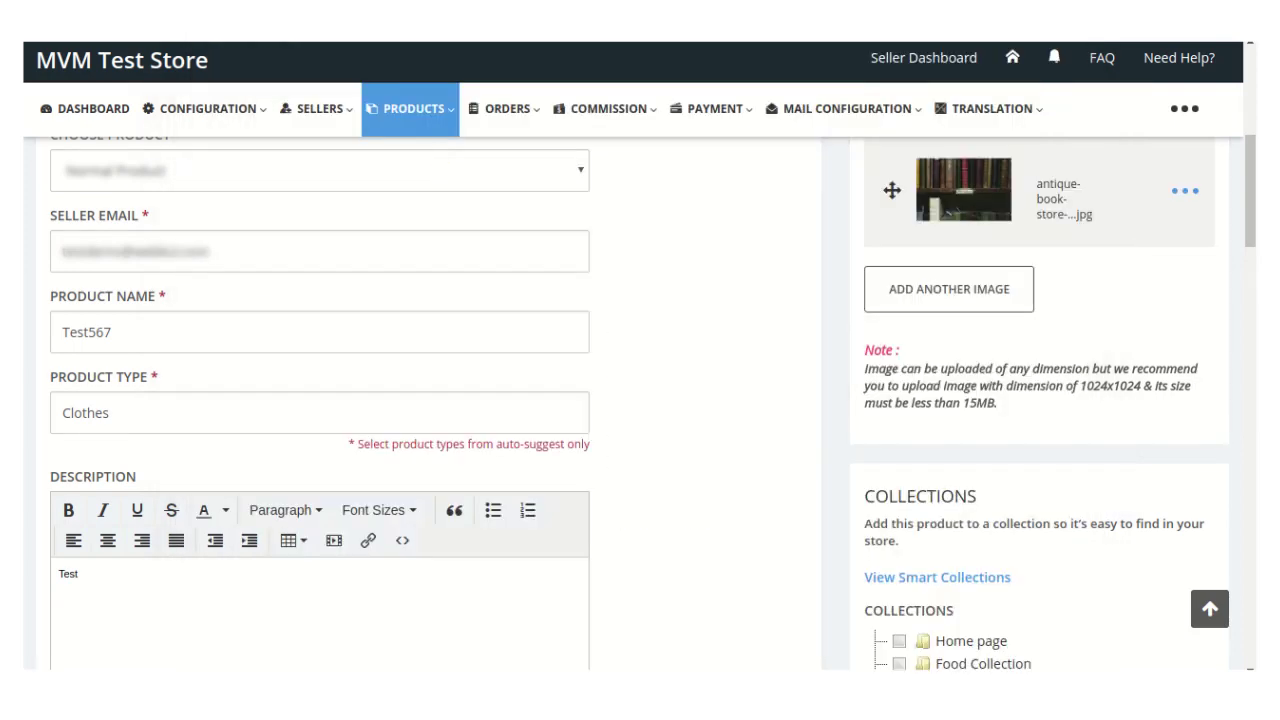
pyautogui.scroll(2, 1246, 309)
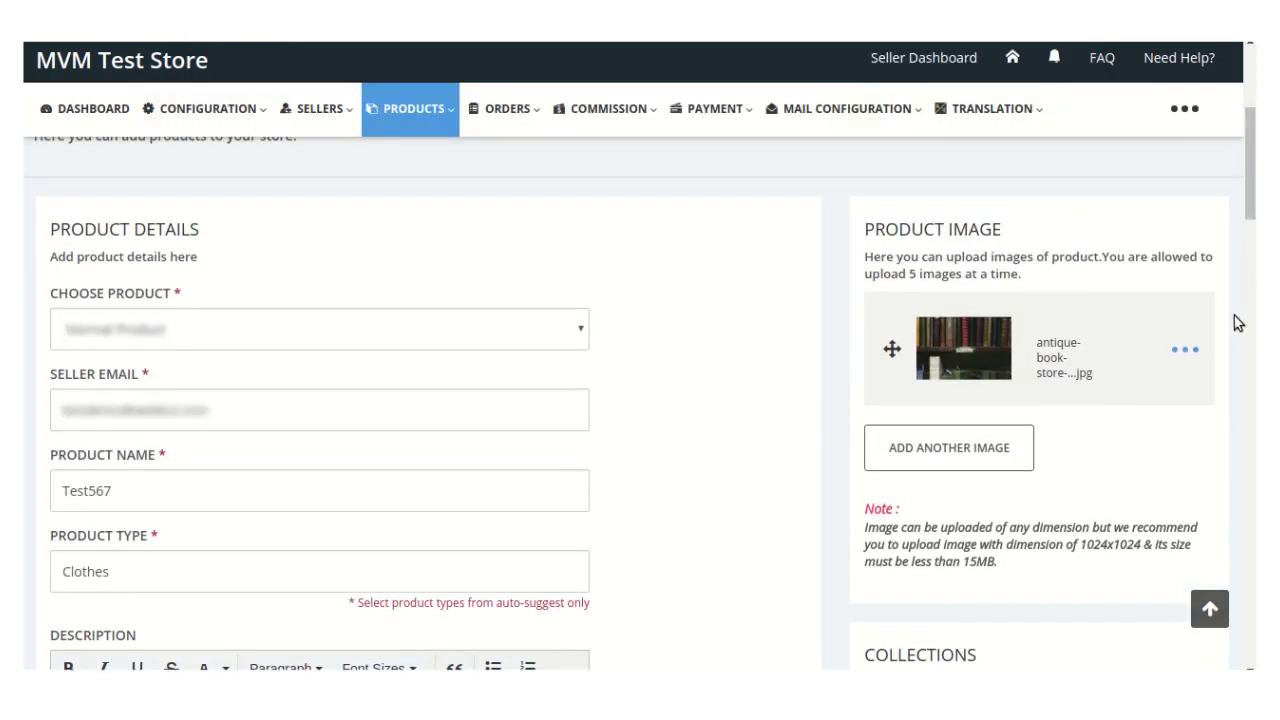
pyautogui.click(1182, 352)
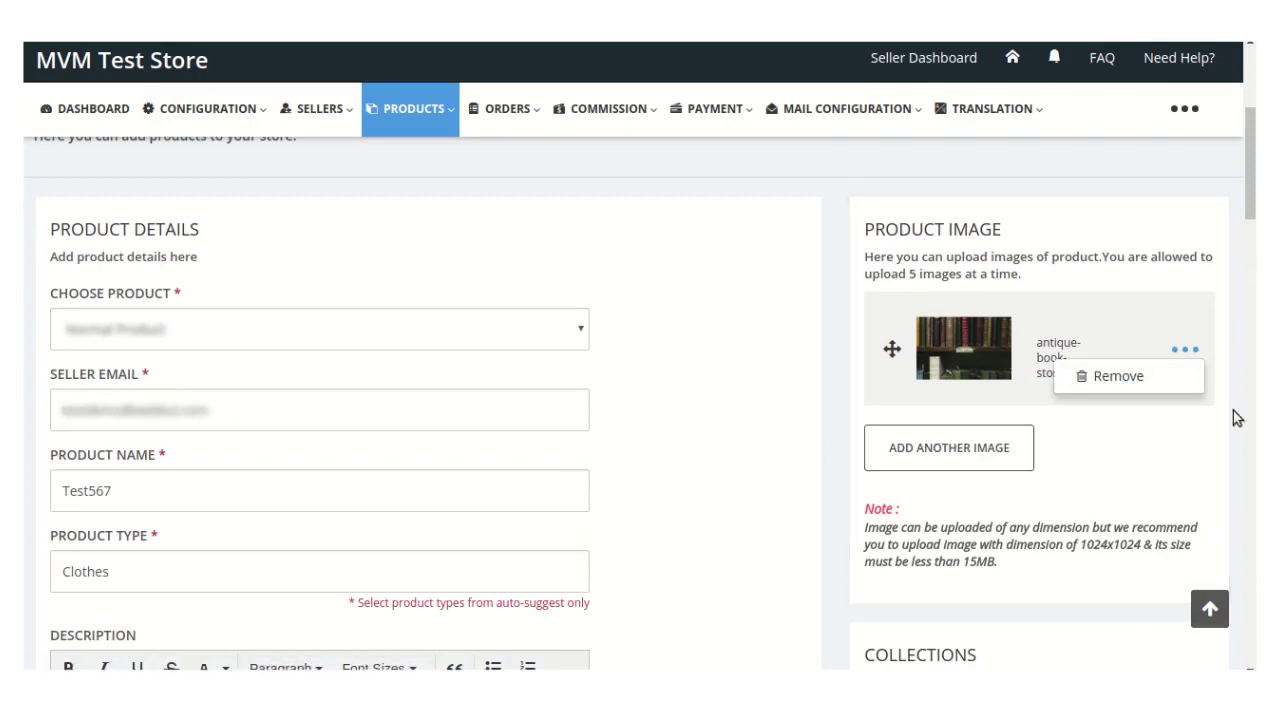
# Step: Tick the Collection 2 checkbox to assign the product to that collection
pyautogui.scroll(-5, 1075, 208)
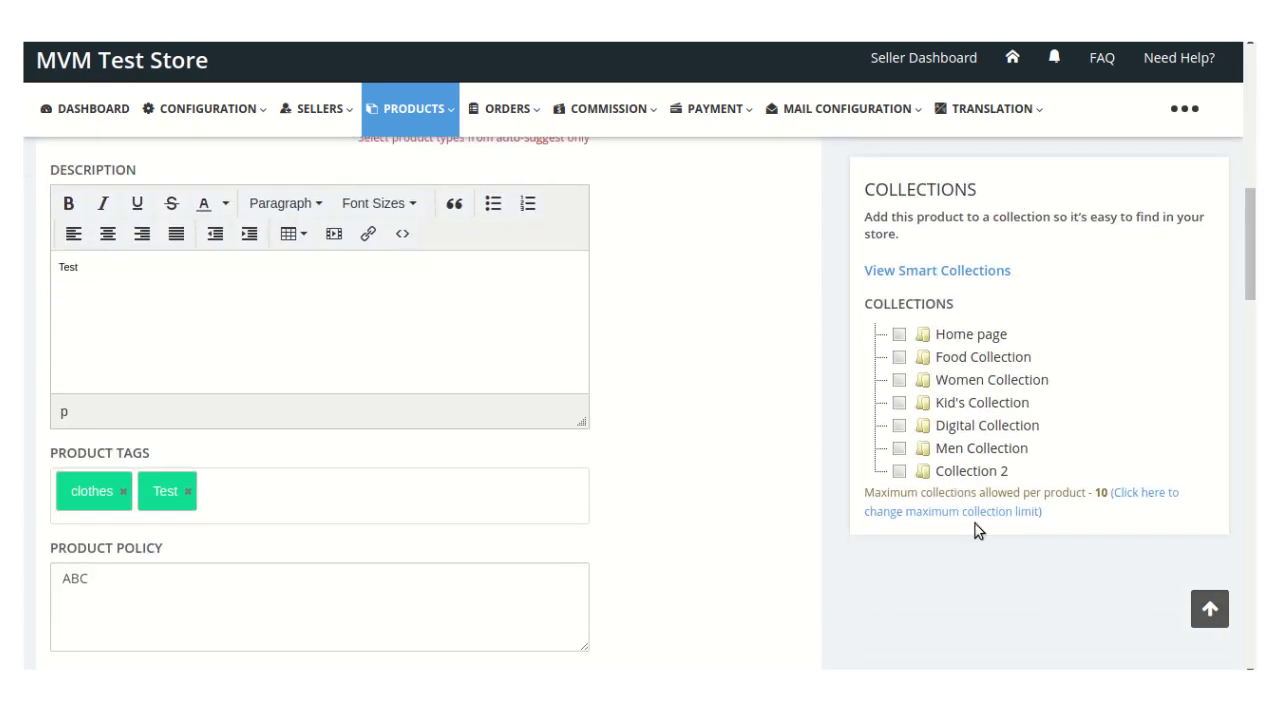
pyautogui.click(898, 473)
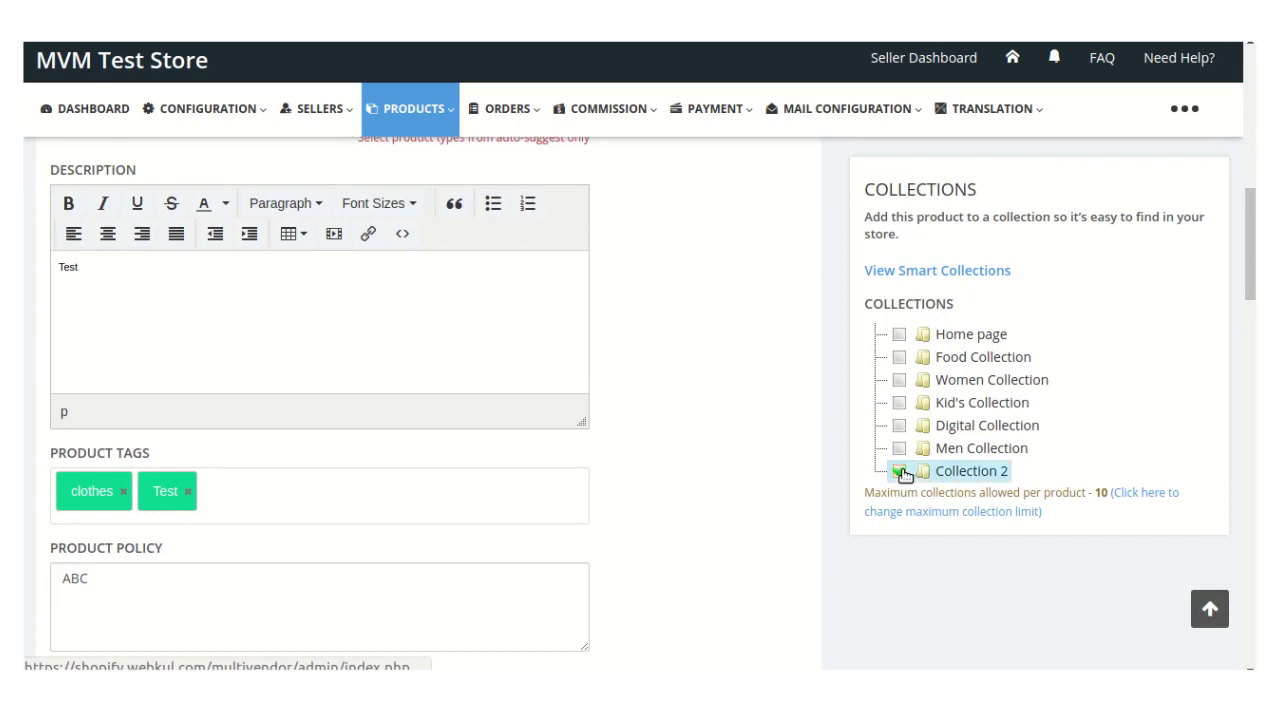
pyautogui.scroll(-15, 898, 473)
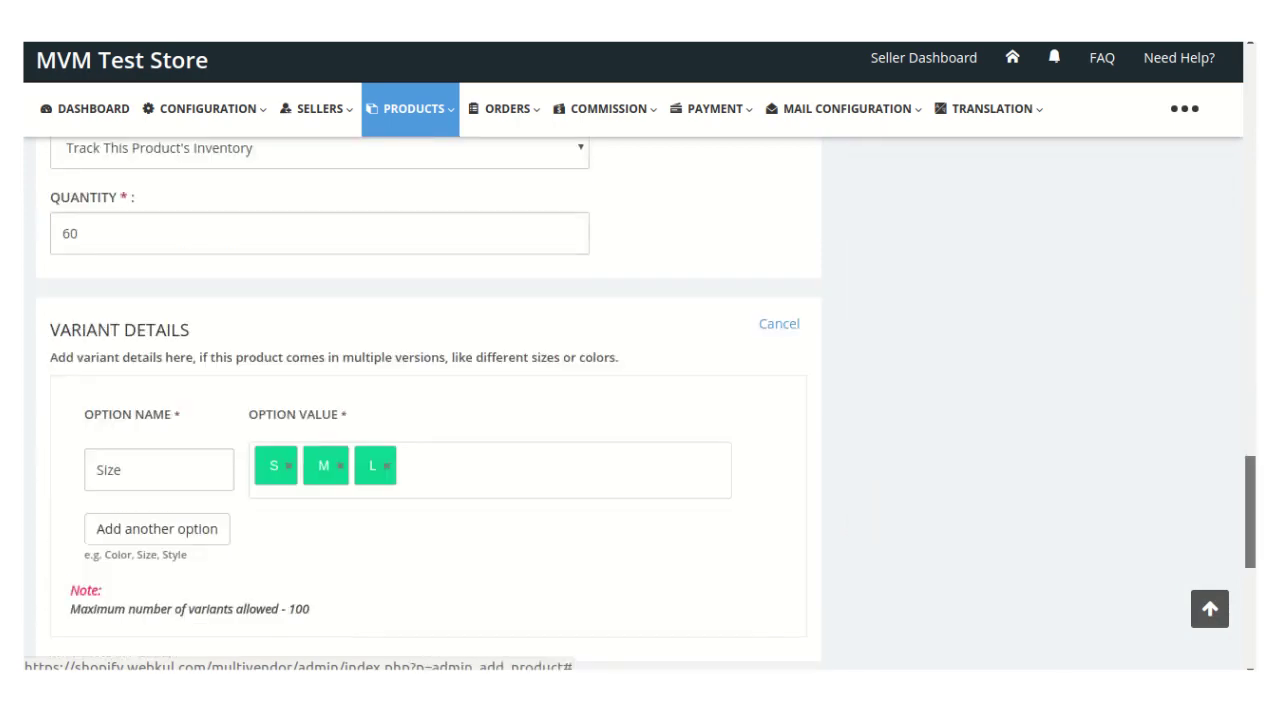
pyautogui.scroll(-2, 640, 400)
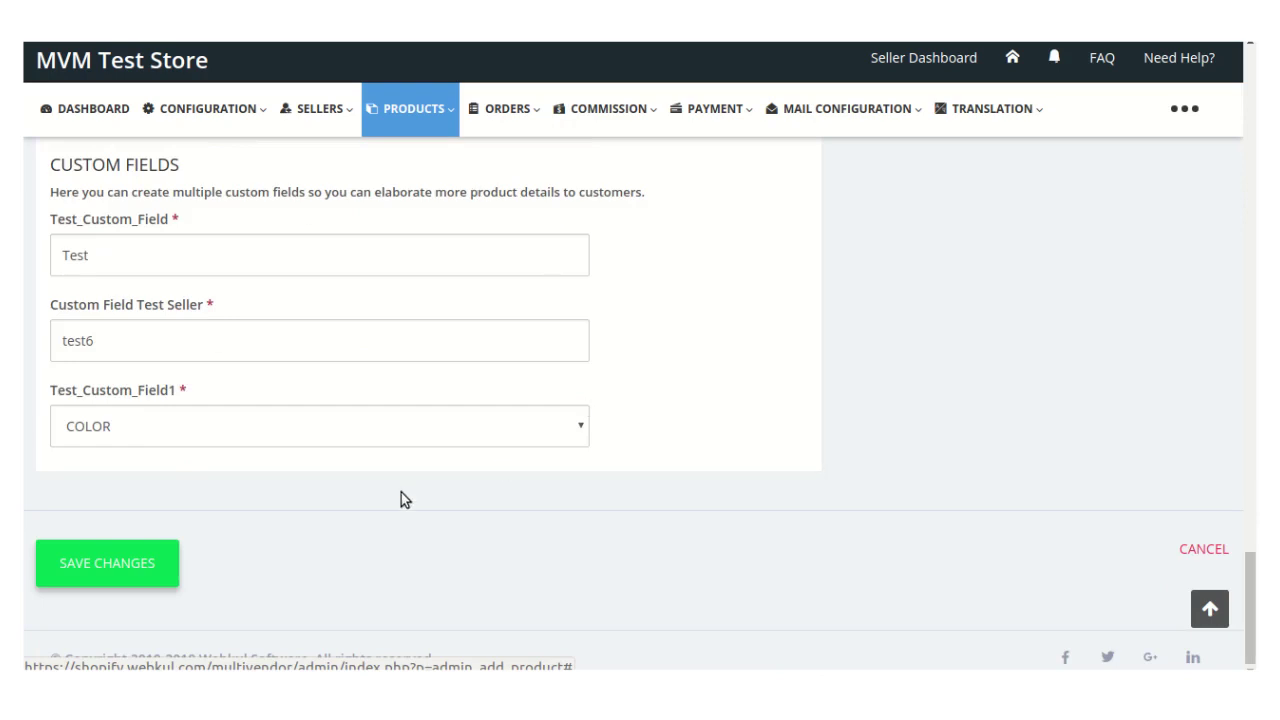
# Step: Save the Test567 product so the All Products list shows 25 products
pyautogui.click(115, 575)
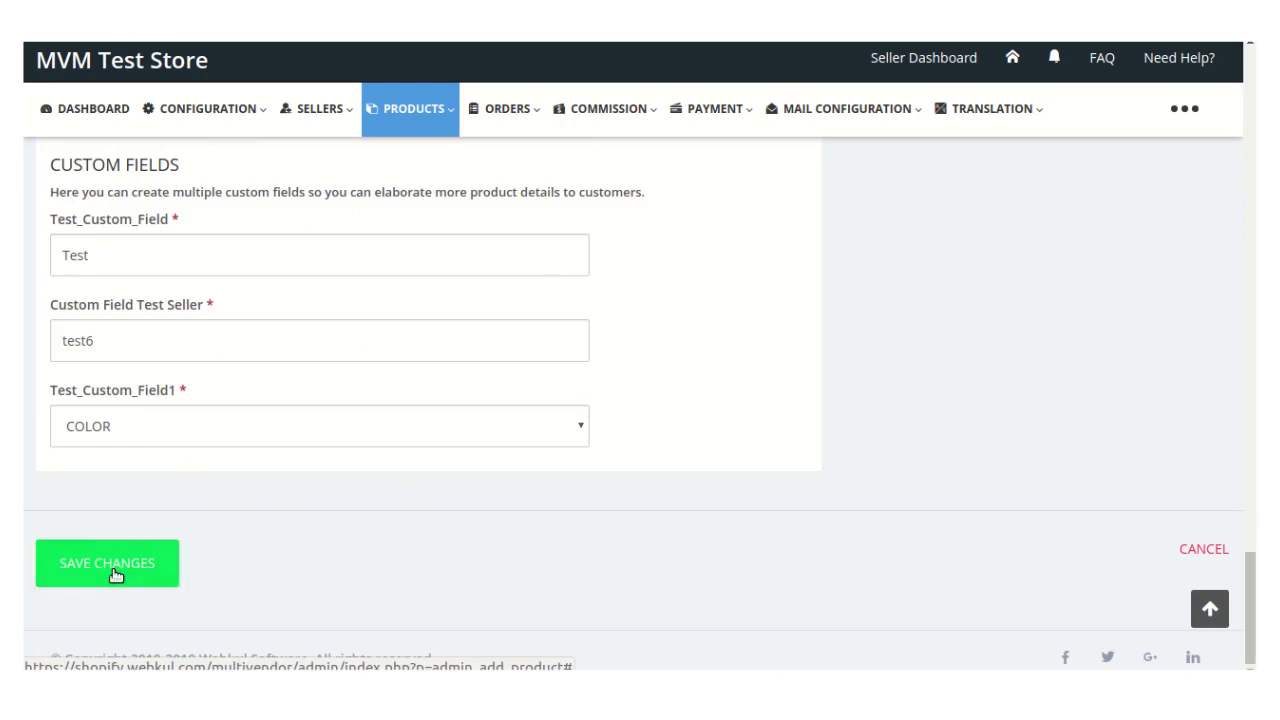
pyautogui.click(115, 573)
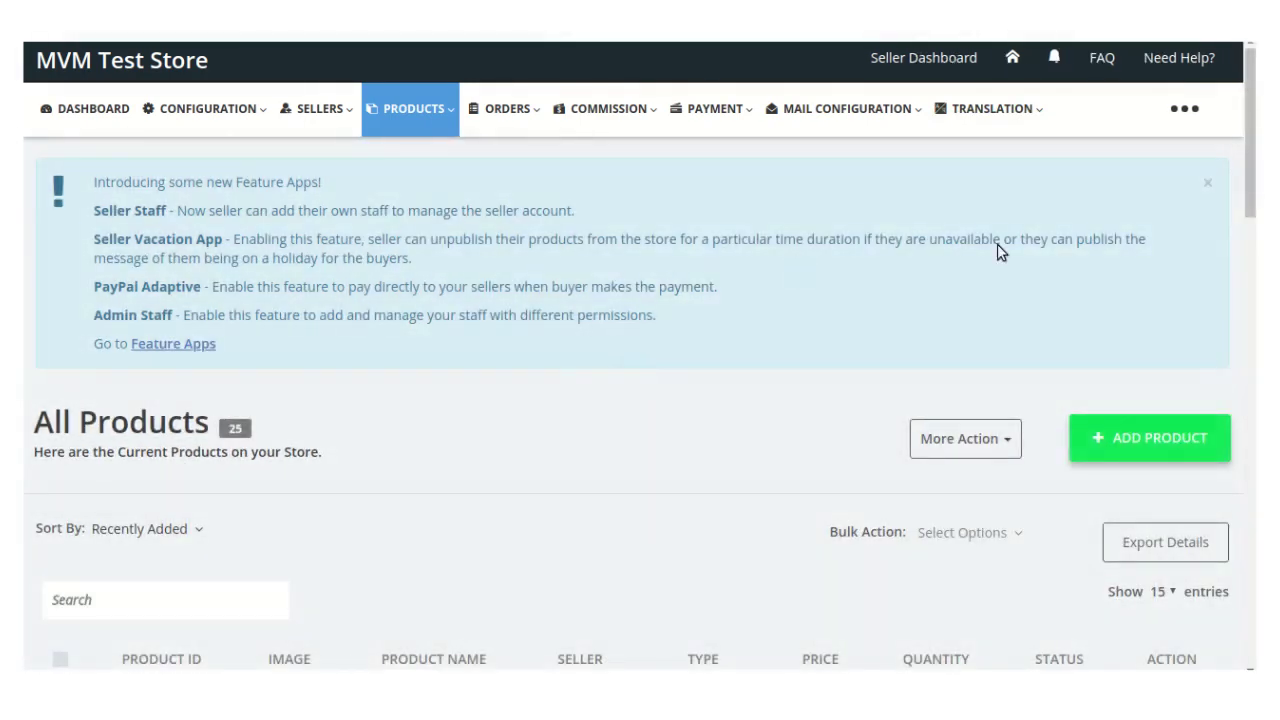
pyautogui.scroll(-4, 319, 398)
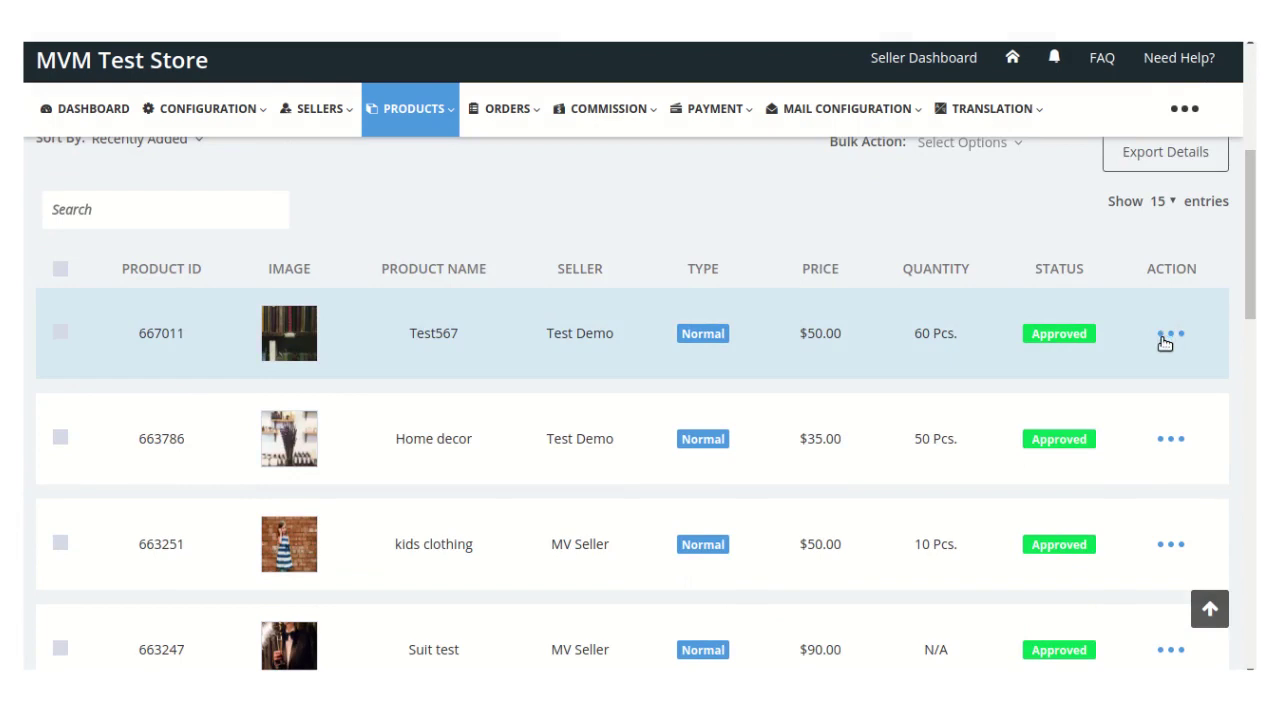
pyautogui.click(1158, 341)
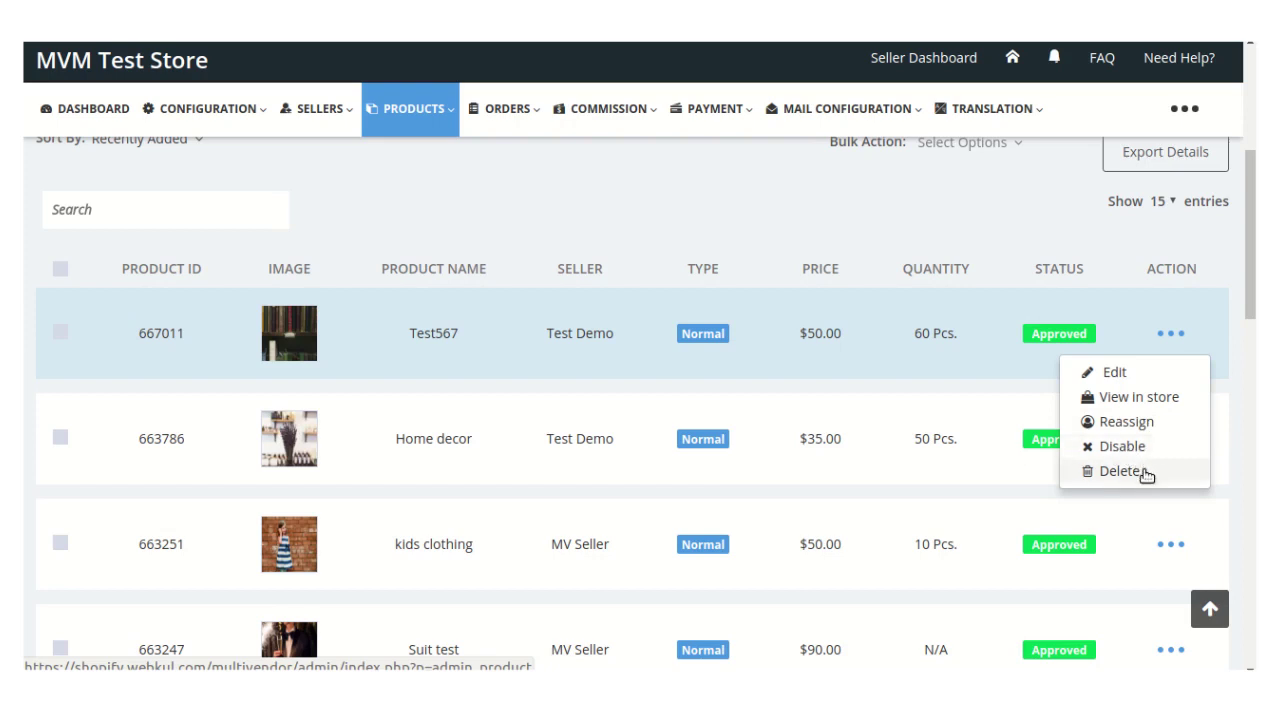
pyautogui.click(903, 213)
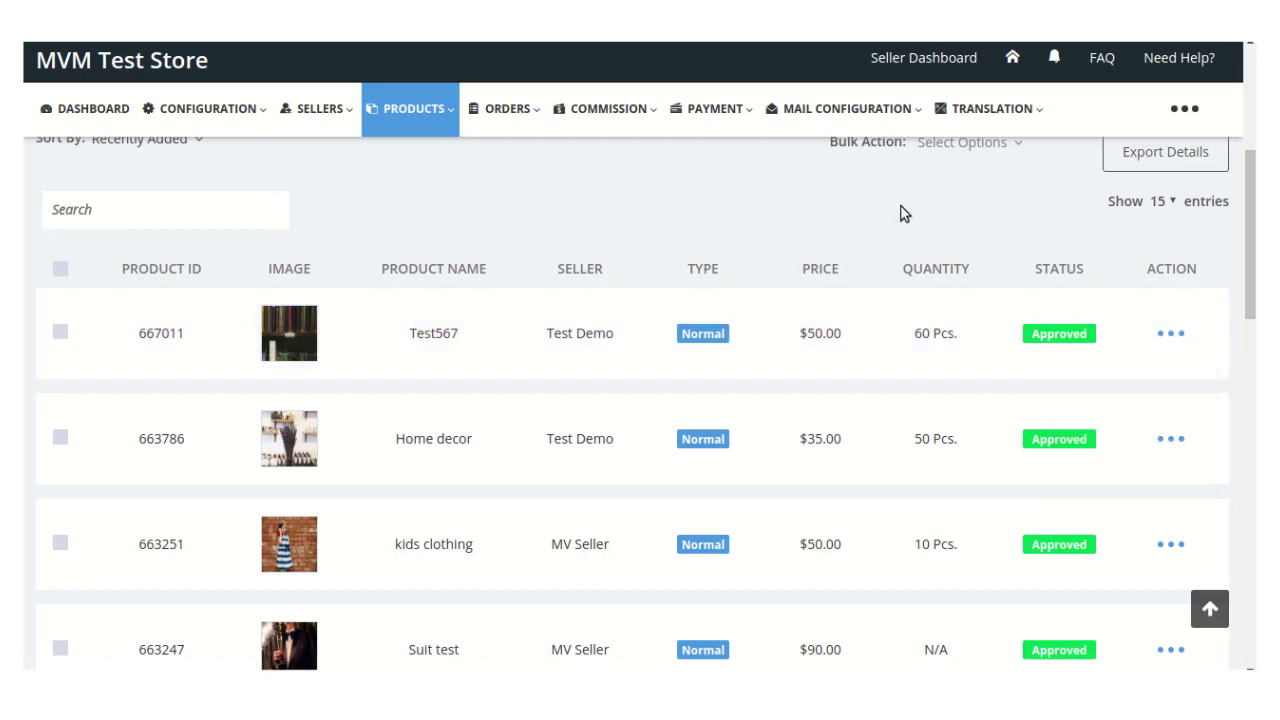
pyautogui.scroll(4, 903, 213)
pyautogui.scroll(-3, 731, 277)
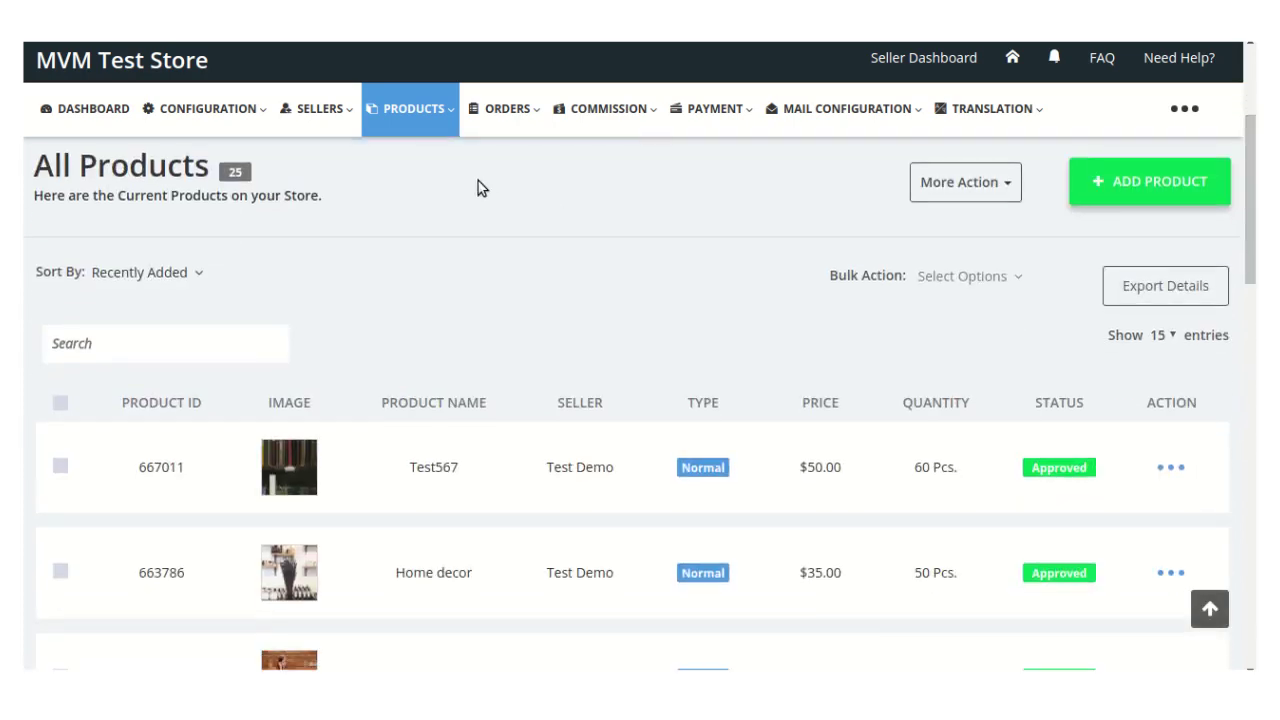